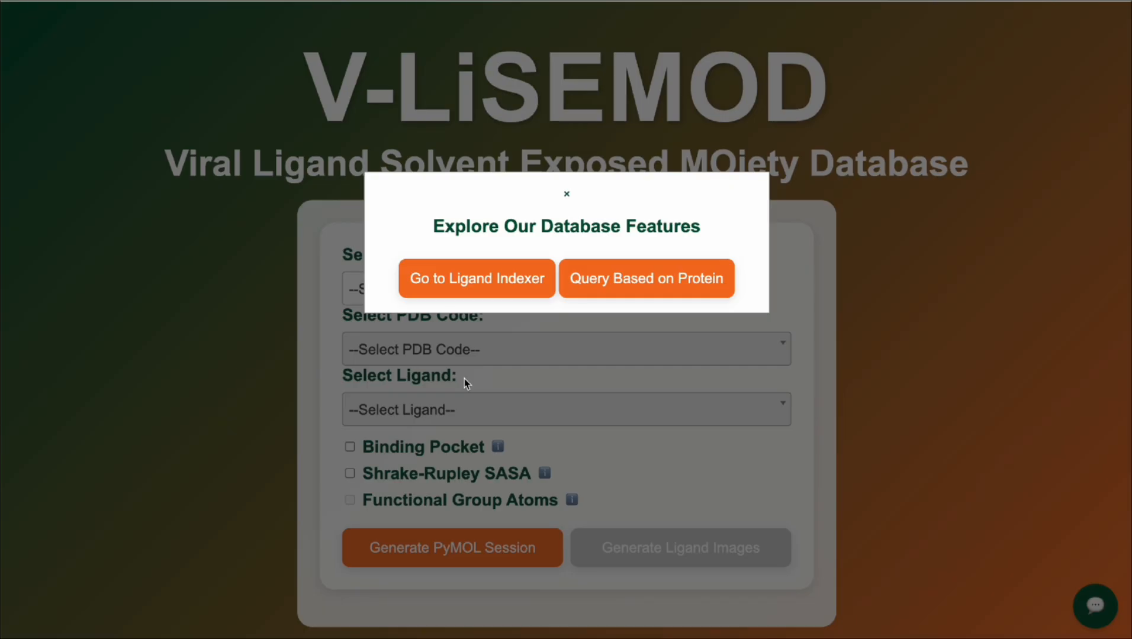
- Open the query based on protein and select Human immunodeficiency virus 1 as the virus name
{"action": "left_click", "coordinate": [620, 283]}
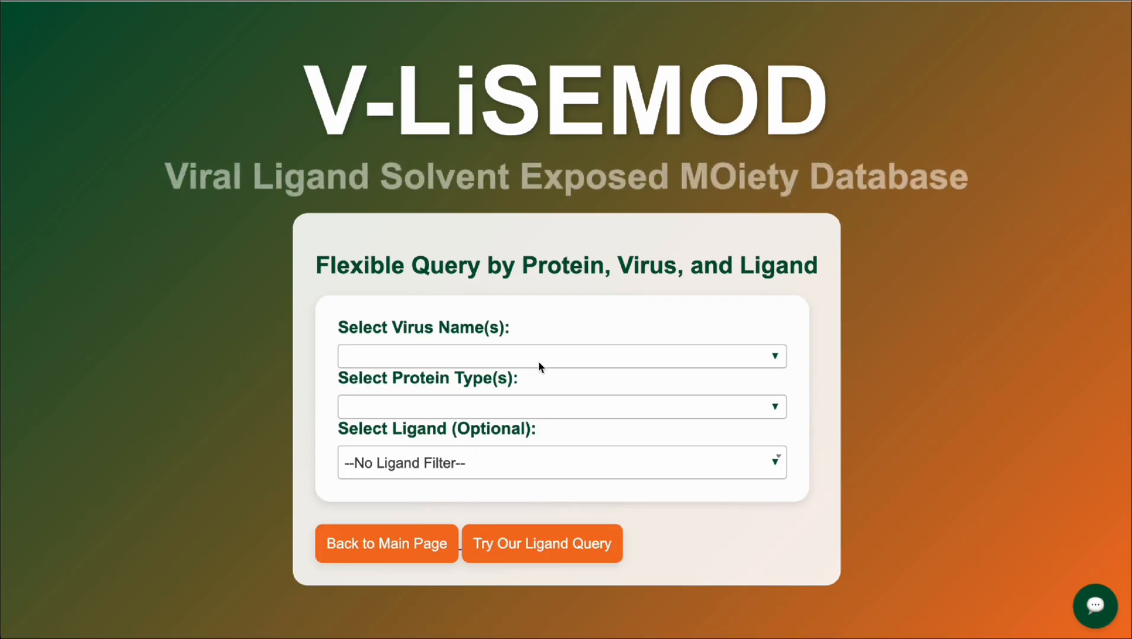
{"action": "left_click", "coordinate": [538, 360]}
{"action": "scroll", "coordinate": [489, 402], "scroll_direction": "down", "scroll_amount": 2}
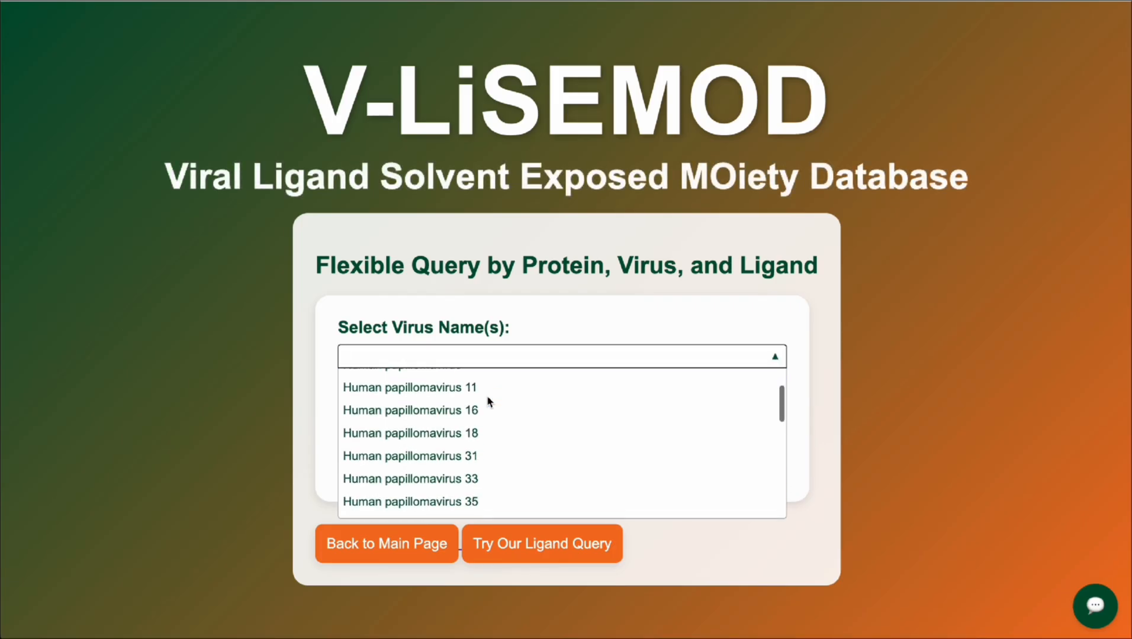
{"action": "scroll", "coordinate": [488, 397], "scroll_direction": "up", "scroll_amount": 2}
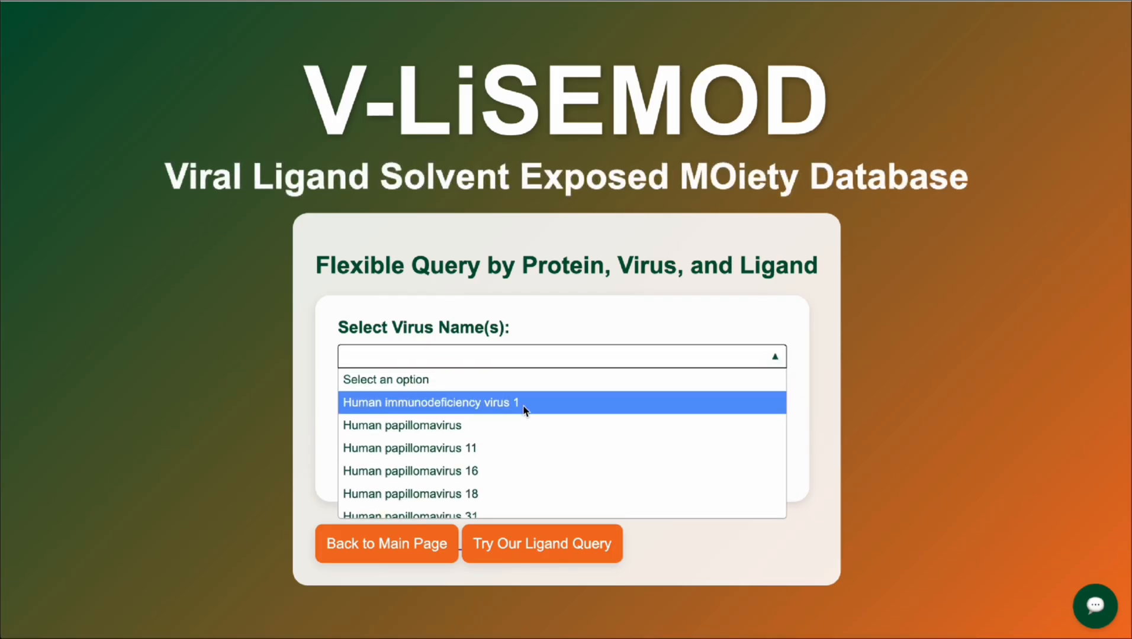
{"action": "scroll", "coordinate": [523, 408], "scroll_direction": "down", "scroll_amount": 10}
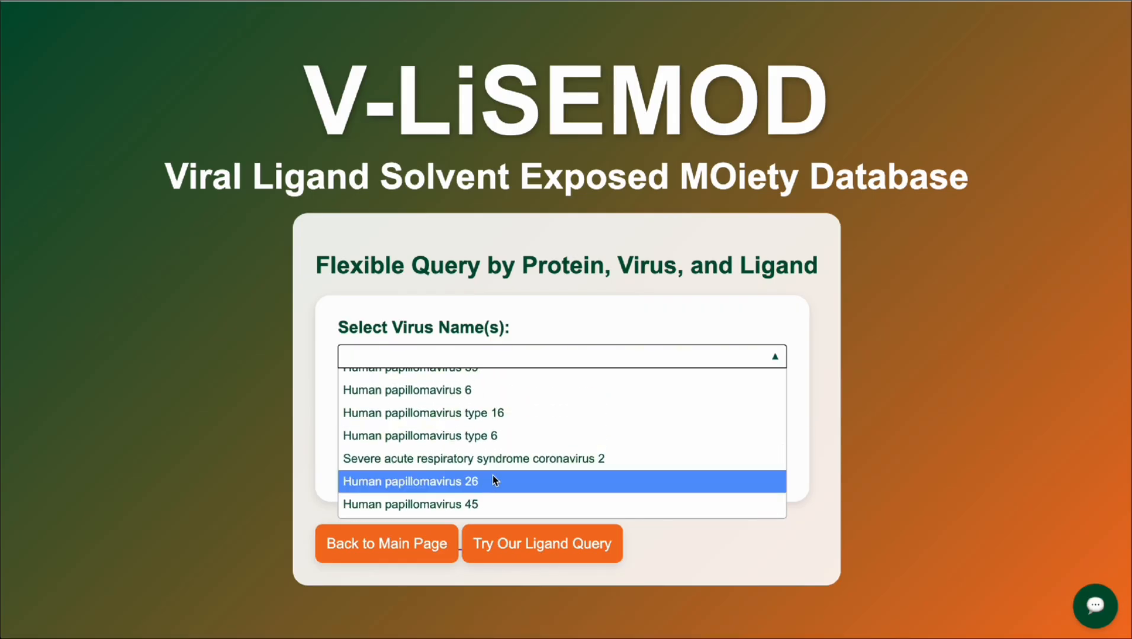
{"action": "scroll", "coordinate": [493, 476], "scroll_direction": "up", "scroll_amount": 3}
{"action": "scroll", "coordinate": [494, 472], "scroll_direction": "down", "scroll_amount": 3}
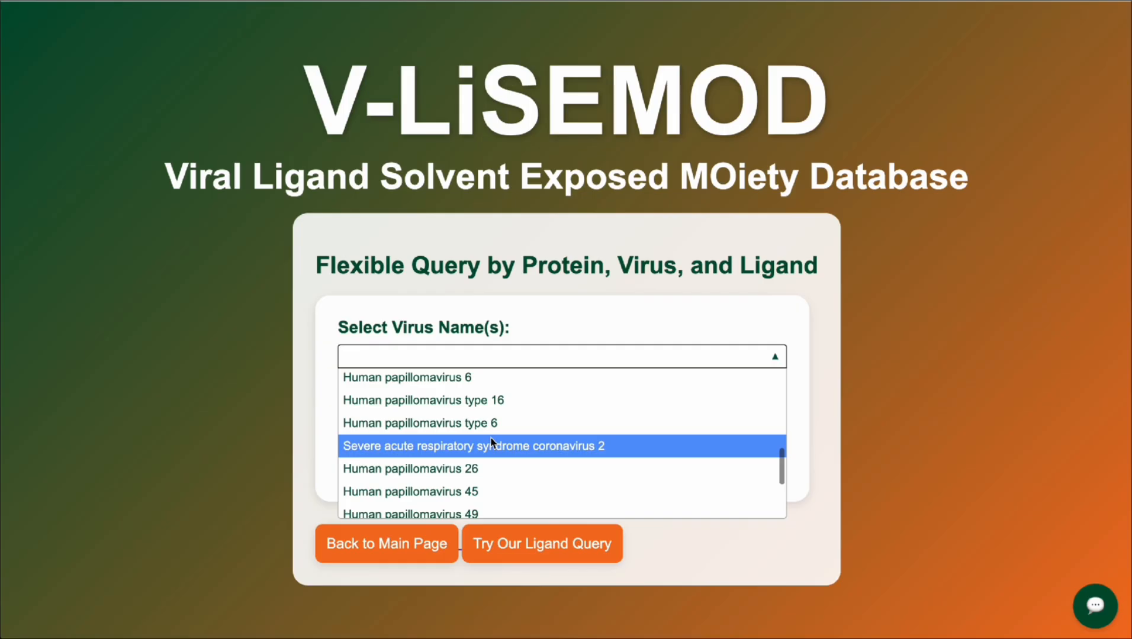
{"action": "scroll", "coordinate": [475, 392], "scroll_direction": "up", "scroll_amount": 10}
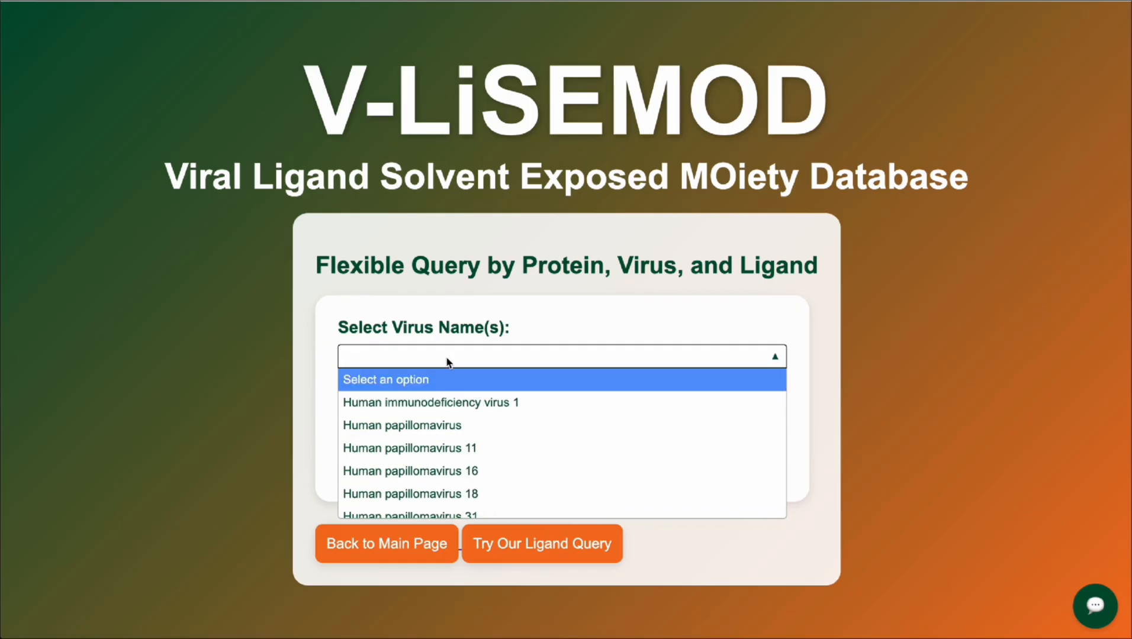
{"action": "left_click", "coordinate": [450, 360]}
{"action": "left_click", "coordinate": [448, 350]}
{"action": "left_click", "coordinate": [453, 402]}
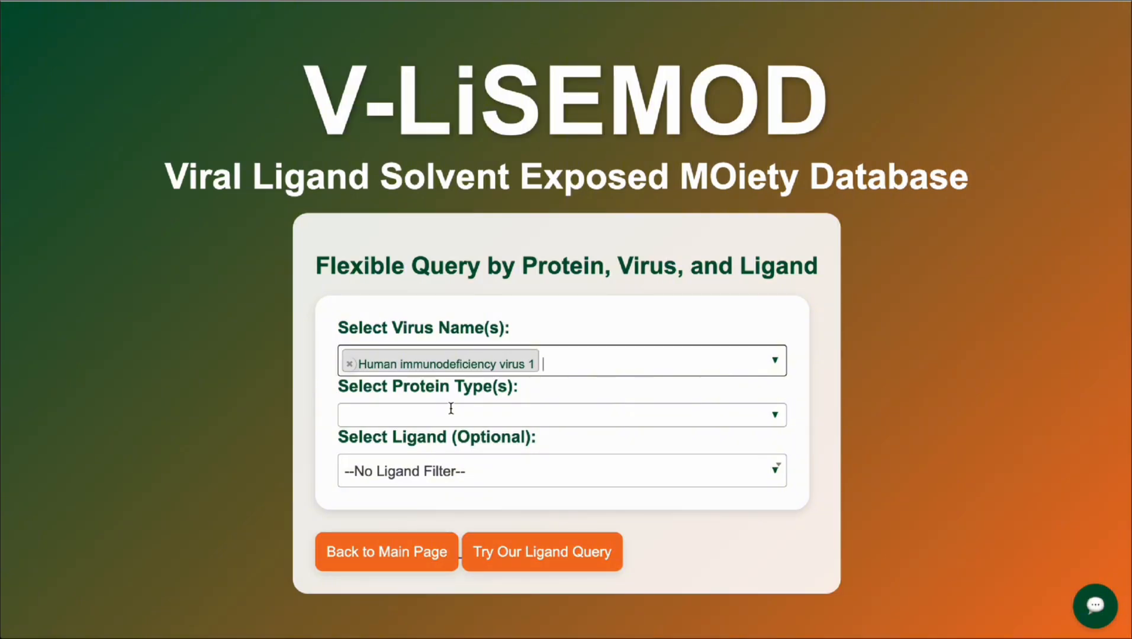
- Browse the available protein types and select Protease
{"action": "left_click", "coordinate": [451, 408]}
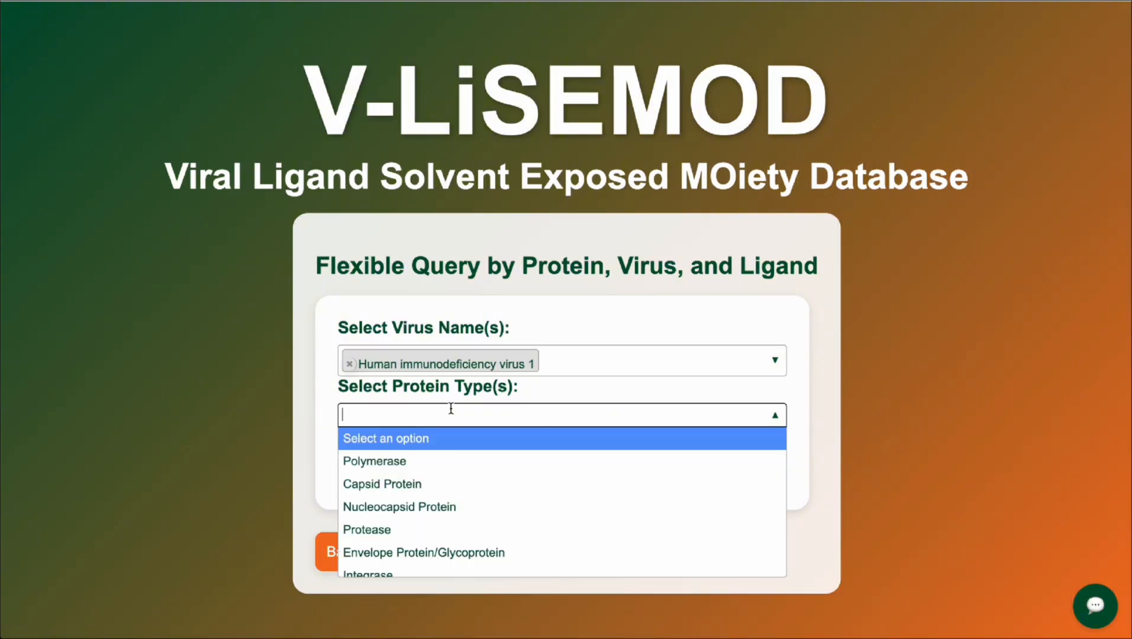
{"action": "scroll", "coordinate": [462, 480], "scroll_direction": "down", "scroll_amount": 5}
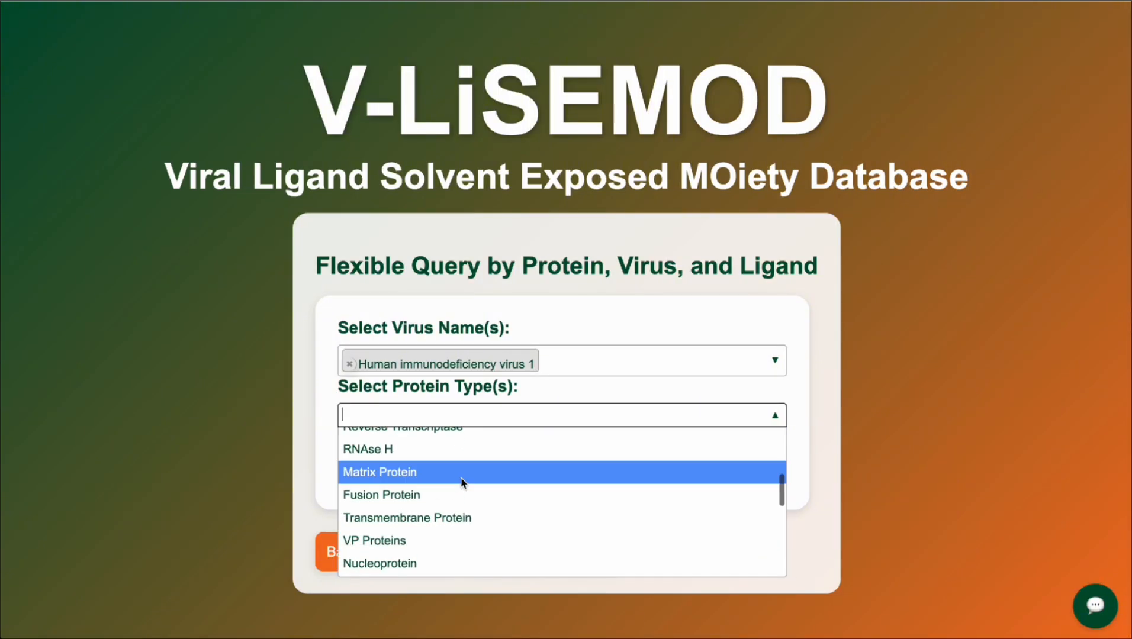
{"action": "scroll", "coordinate": [462, 482], "scroll_direction": "up", "scroll_amount": 3}
{"action": "scroll", "coordinate": [462, 481], "scroll_direction": "up", "scroll_amount": 2}
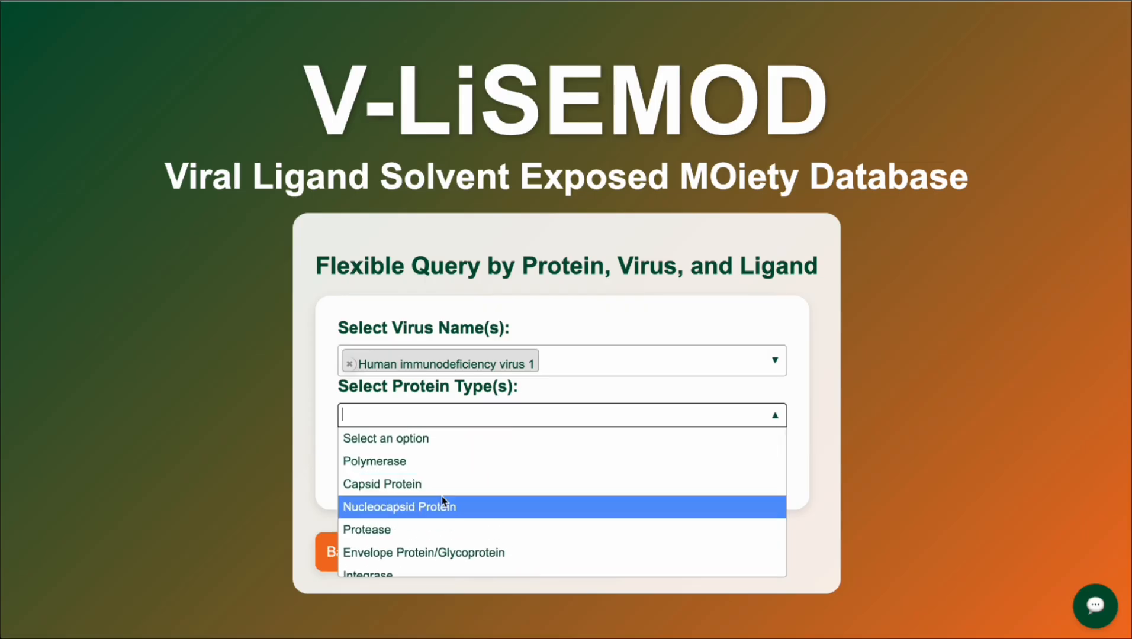
{"action": "scroll", "coordinate": [442, 501], "scroll_direction": "down", "scroll_amount": 1}
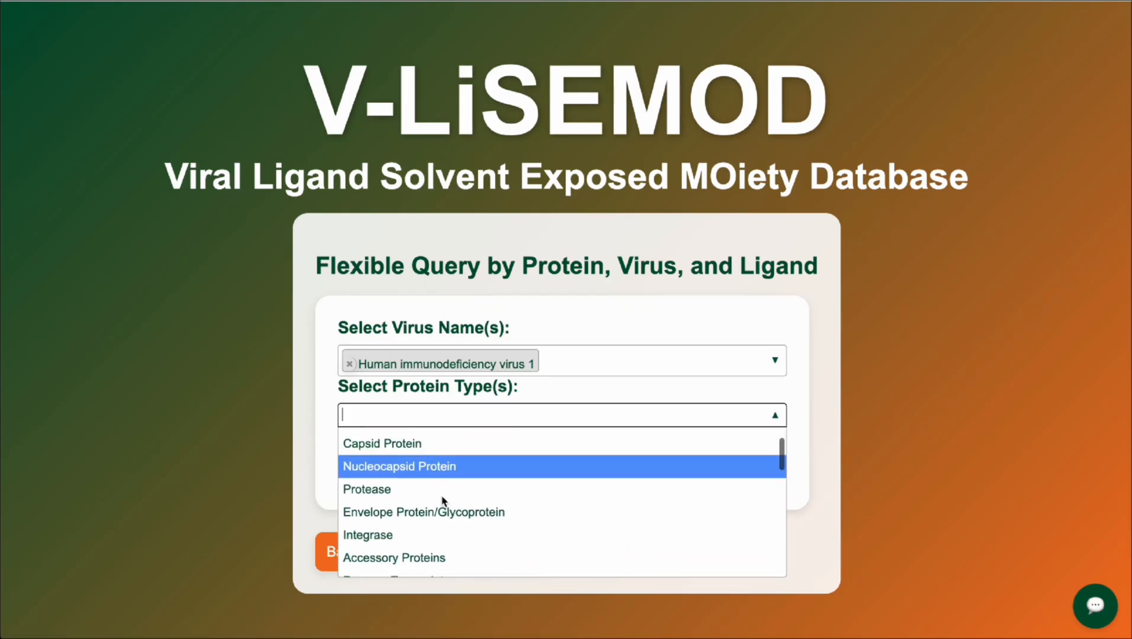
{"action": "left_click", "coordinate": [402, 499]}
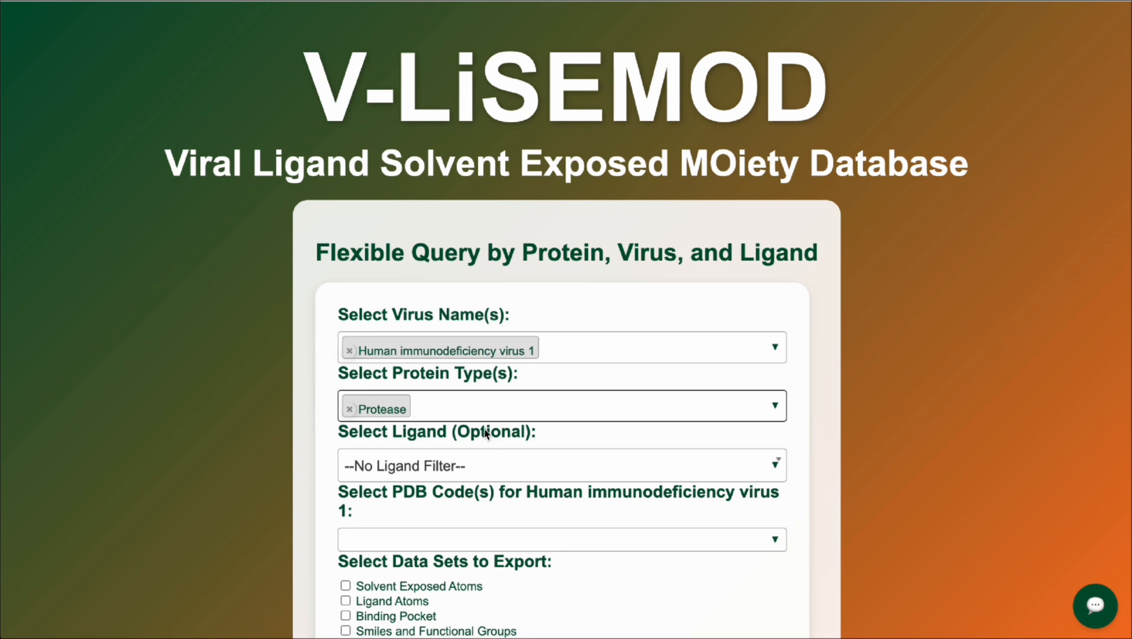
- Add Reverse Transcriptase as a second protein type alongside Protease
{"action": "scroll", "coordinate": [485, 432], "scroll_direction": "down", "scroll_amount": 2}
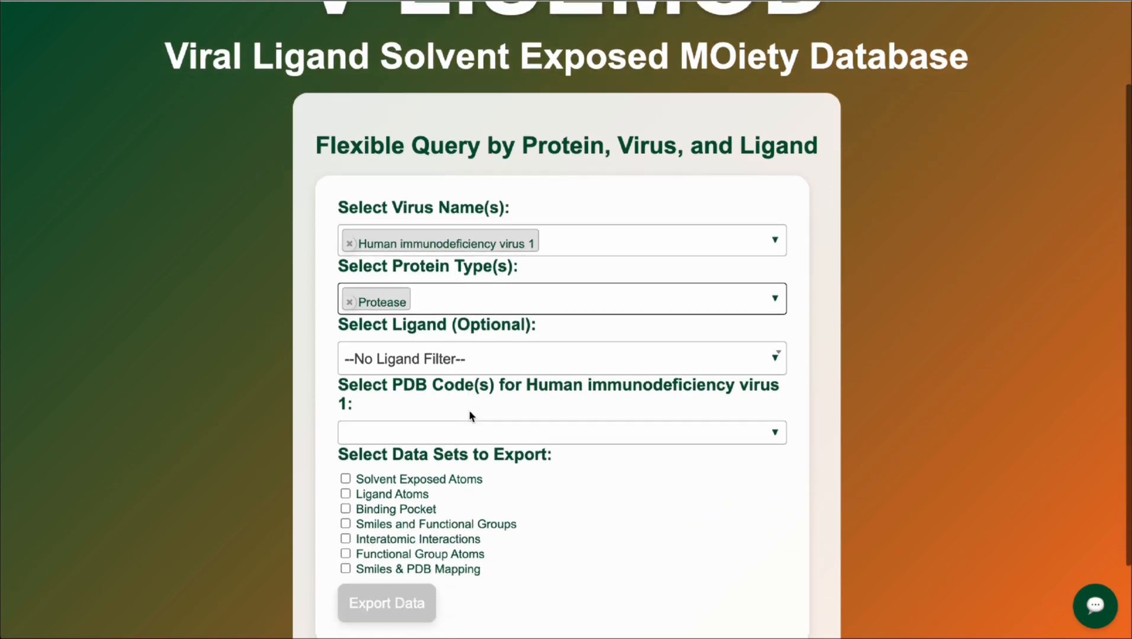
{"action": "scroll", "coordinate": [469, 410], "scroll_direction": "down", "scroll_amount": 3}
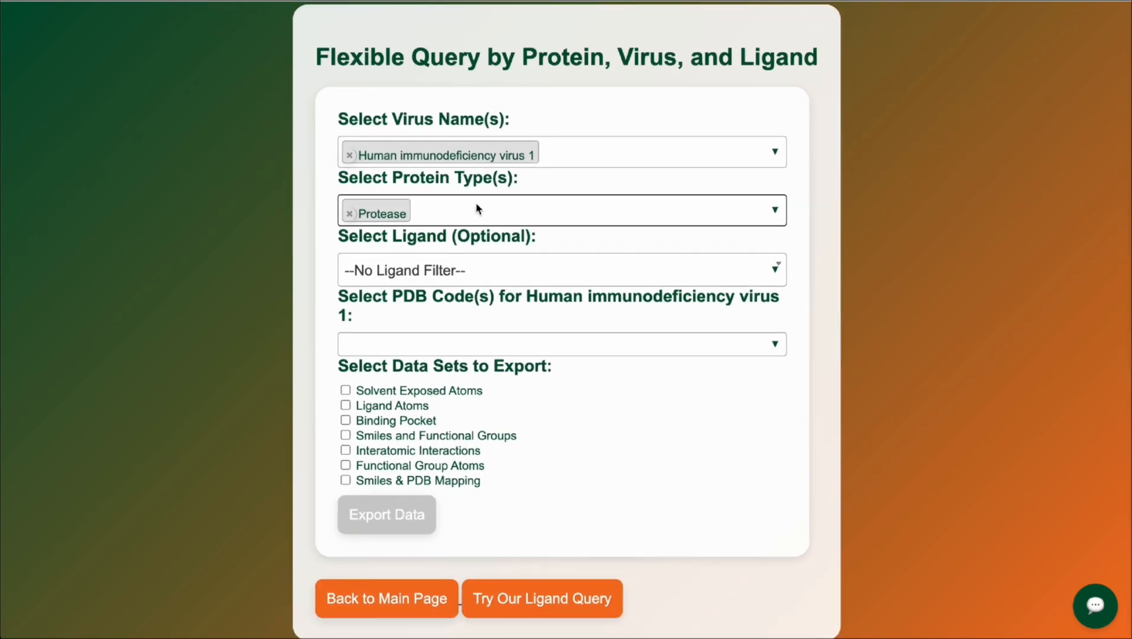
{"action": "left_click", "coordinate": [470, 217]}
{"action": "scroll", "coordinate": [463, 331], "scroll_direction": "down", "scroll_amount": 2}
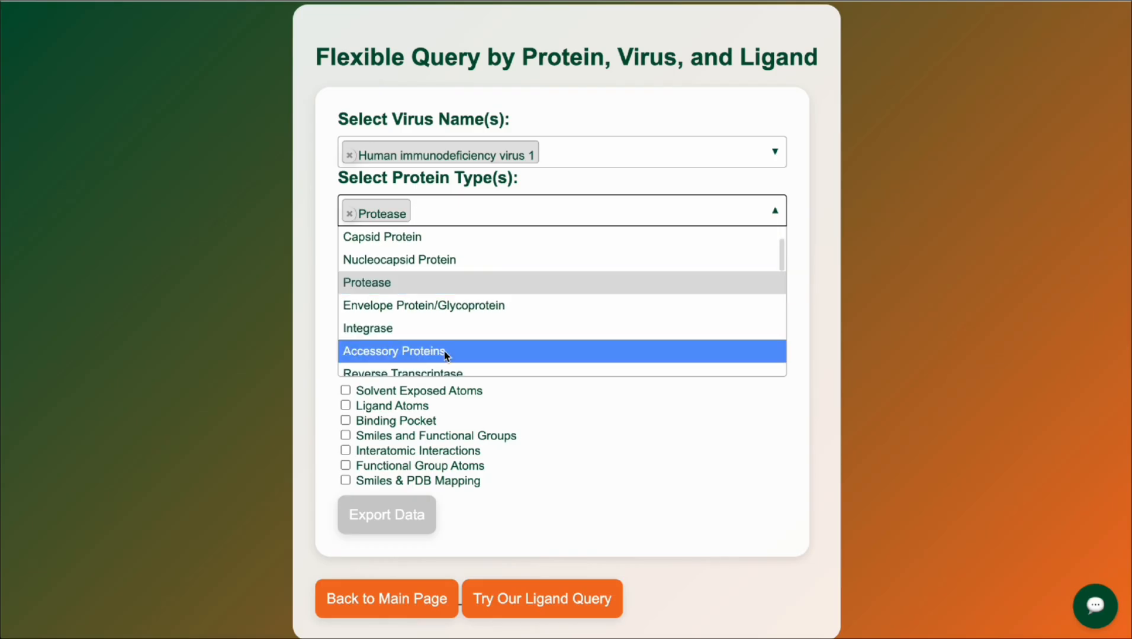
{"action": "scroll", "coordinate": [444, 353], "scroll_direction": "down", "scroll_amount": 2}
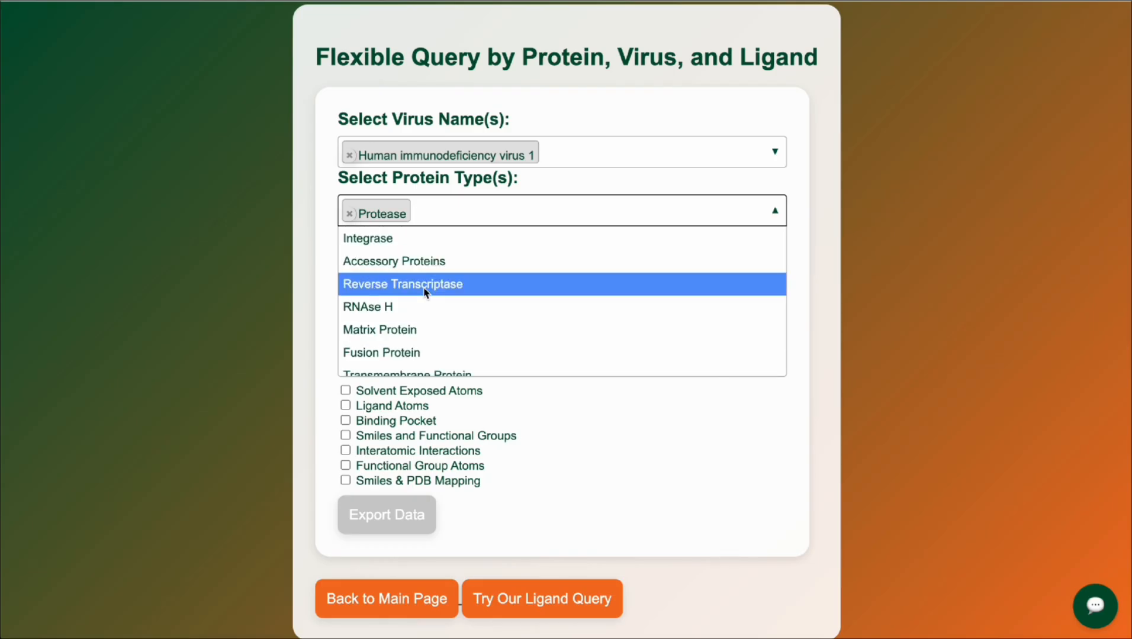
{"action": "left_click", "coordinate": [424, 285]}
{"action": "scroll", "coordinate": [596, 460], "scroll_direction": "down", "scroll_amount": 2}
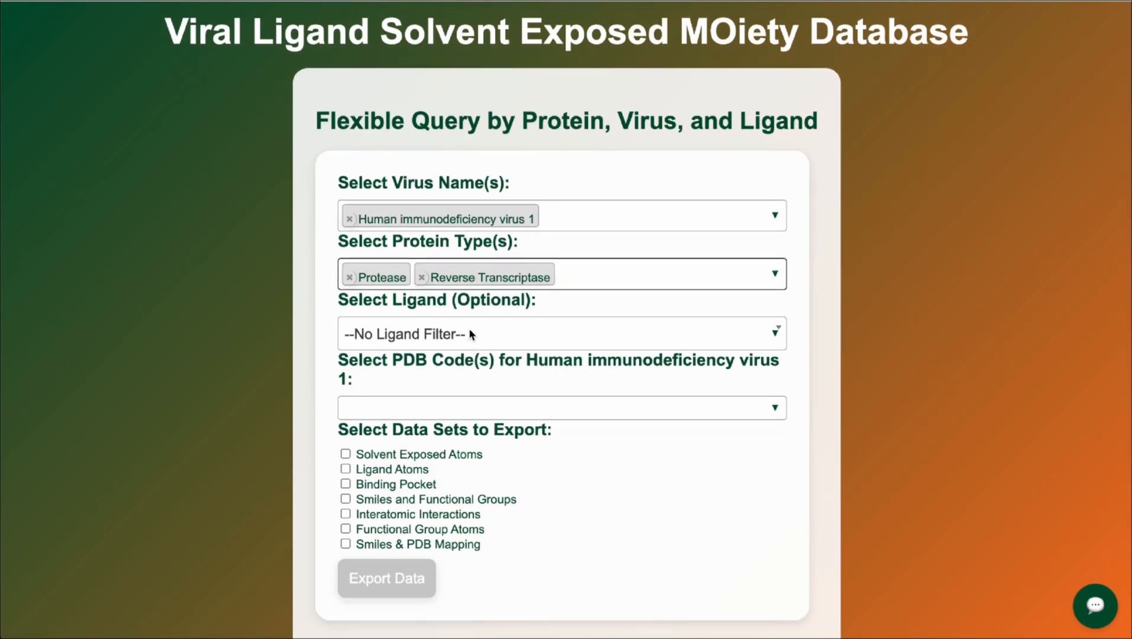
- Browse the optional ligands without choosing one, and remove Reverse Transcriptase from the selected protein types
{"action": "left_click", "coordinate": [469, 333]}
{"action": "scroll", "coordinate": [461, 399], "scroll_direction": "down", "scroll_amount": 2}
{"action": "scroll", "coordinate": [460, 400], "scroll_direction": "up", "scroll_amount": 2}
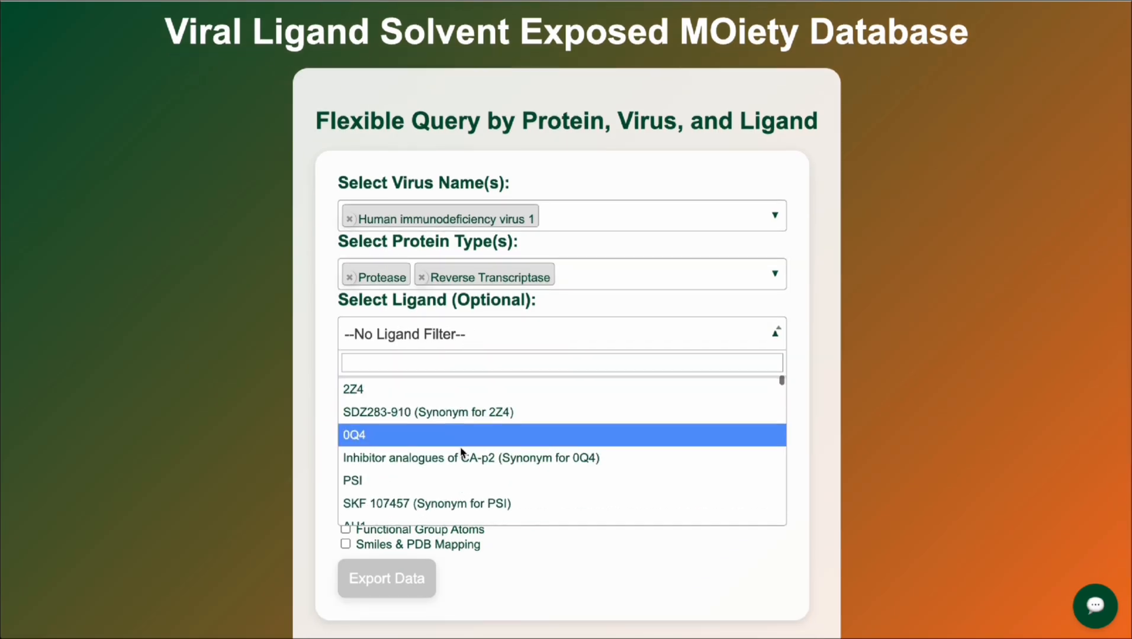
{"action": "left_click", "coordinate": [420, 333]}
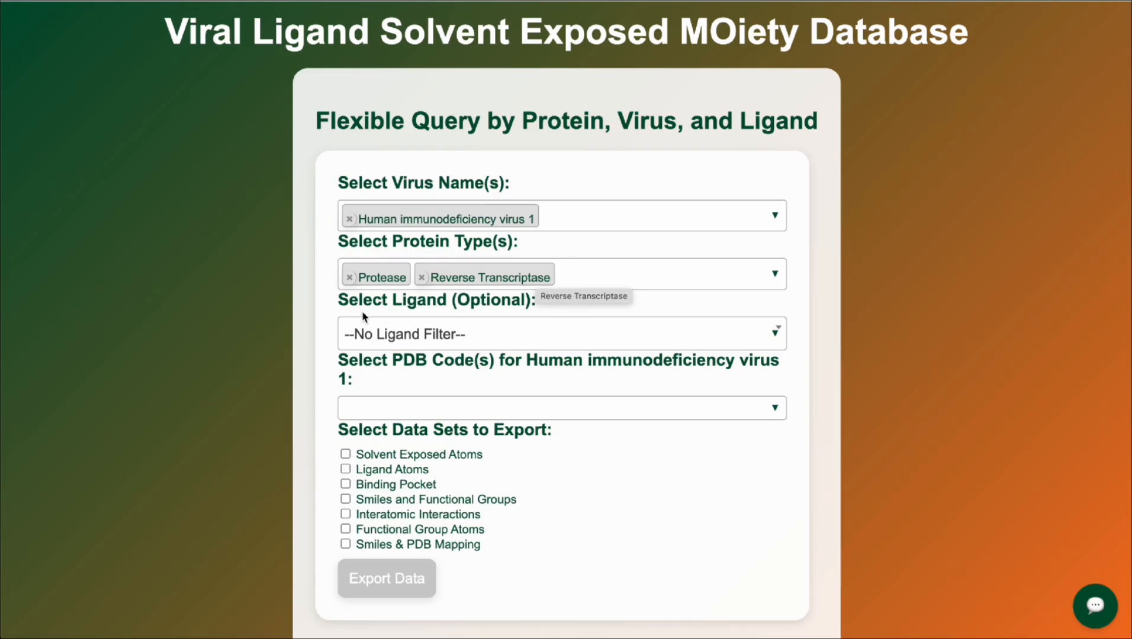
{"action": "left_click", "coordinate": [422, 277]}
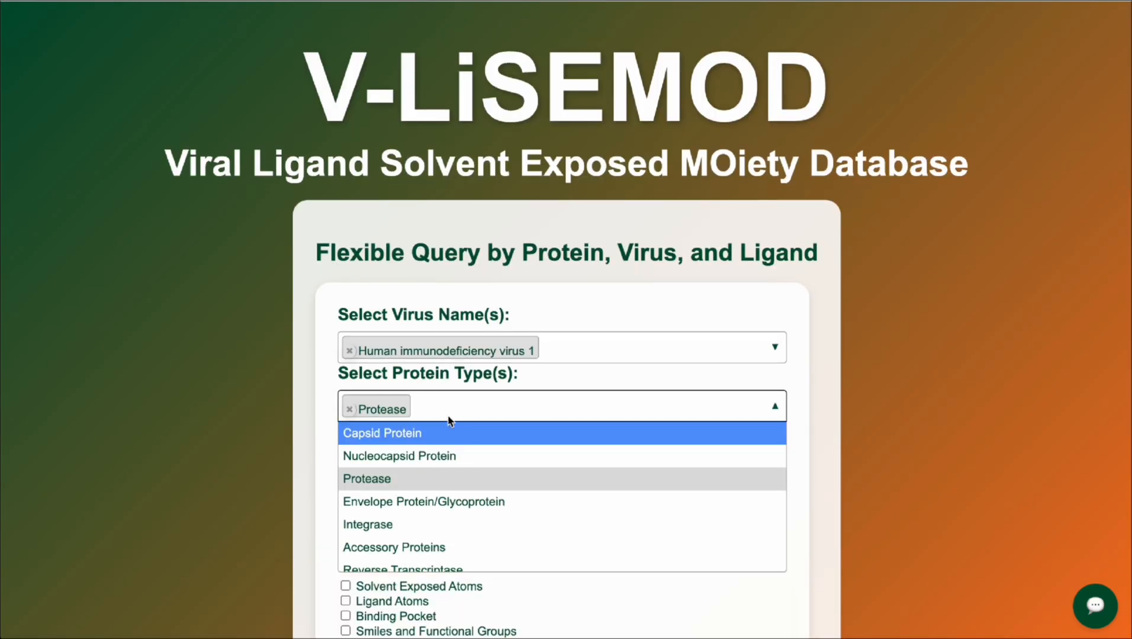
{"action": "left_click", "coordinate": [450, 414]}
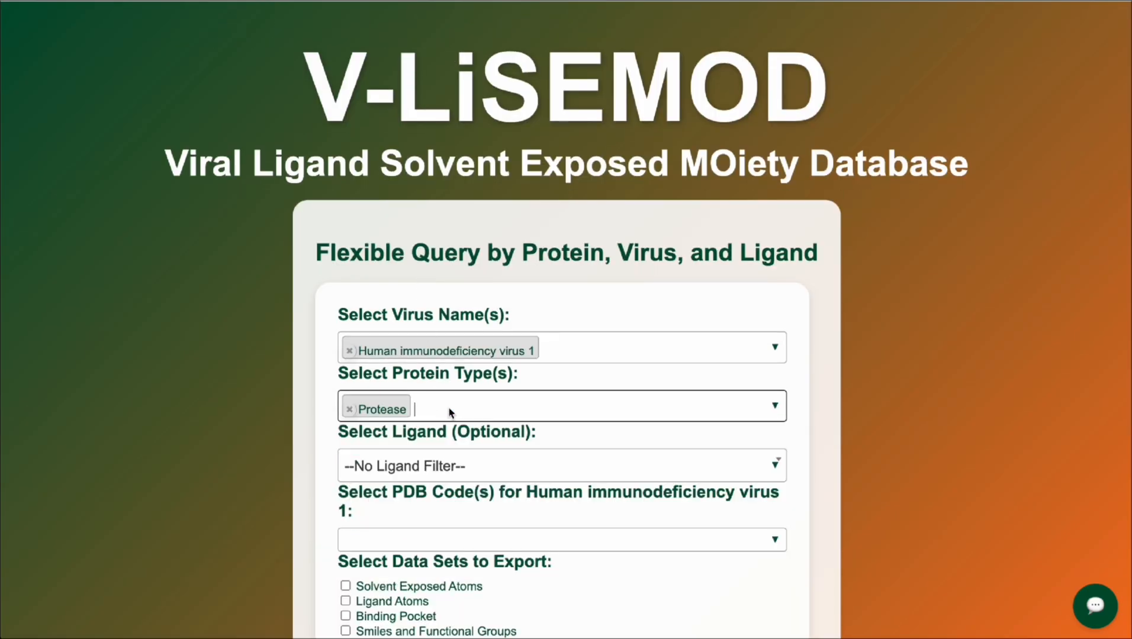
- Search the optional ligand filter for "ataz"
{"action": "left_click", "coordinate": [382, 476]}
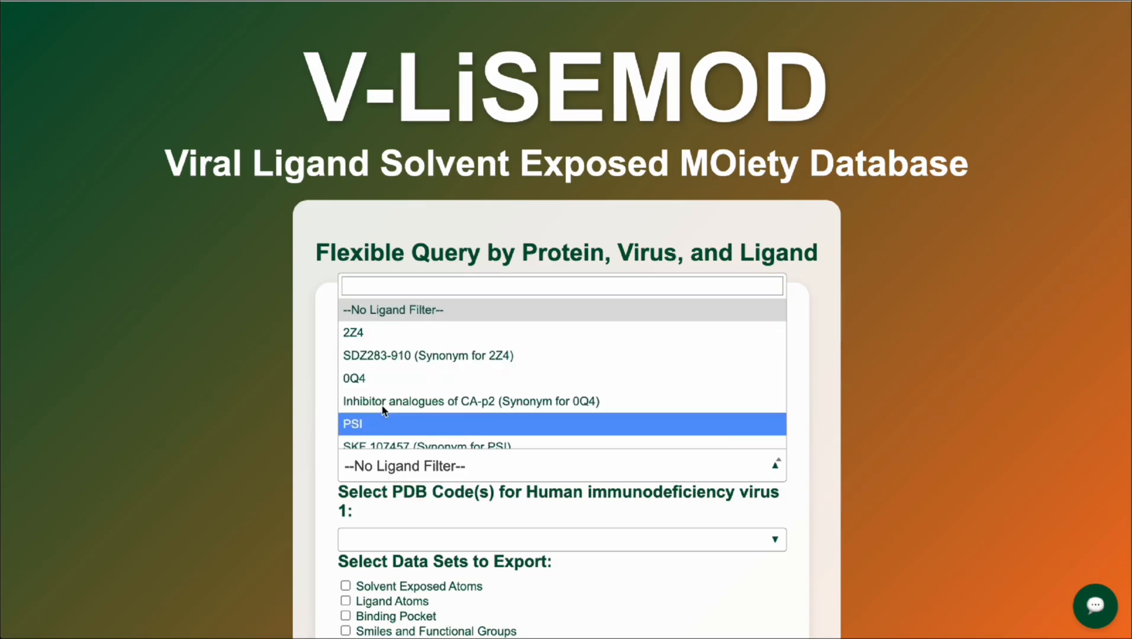
{"action": "left_click", "coordinate": [430, 288]}
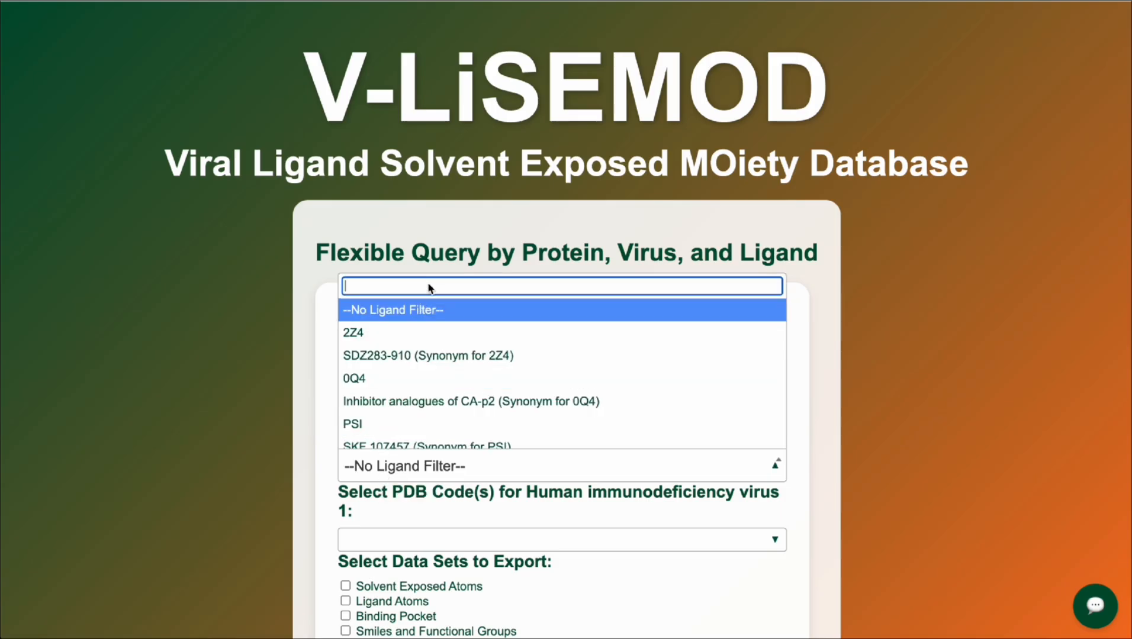
{"action": "type", "text": "ataz"}
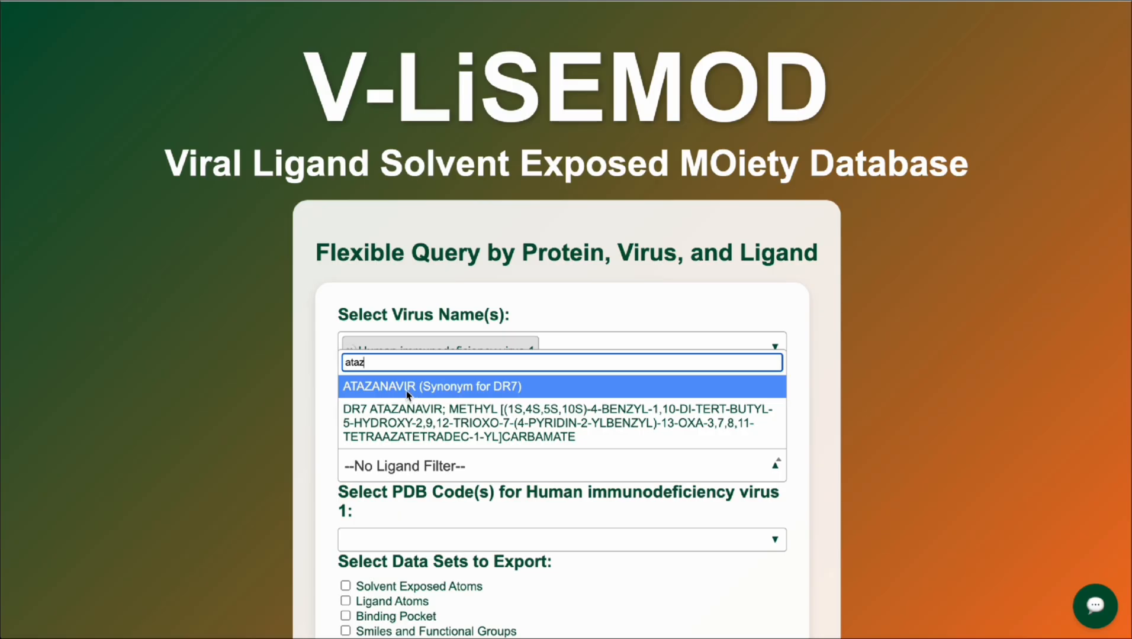
- Replace the ligand search text with "DR7" and choose DR7 as the ligand filter
{"action": "key", "text": "BackSpace"}
{"action": "key", "text": "BackSpace"}
{"action": "key", "text": "BackSpace"}
{"action": "key", "text": "BackSpace"}
{"action": "type", "text": "DR7"}
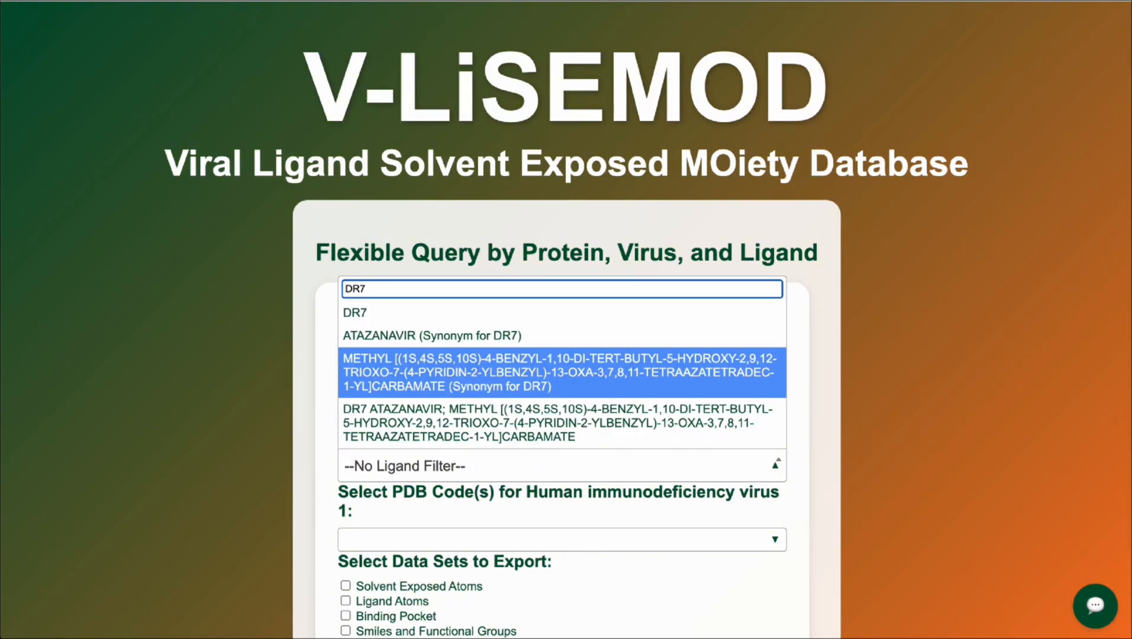
{"action": "left_click", "coordinate": [354, 314]}
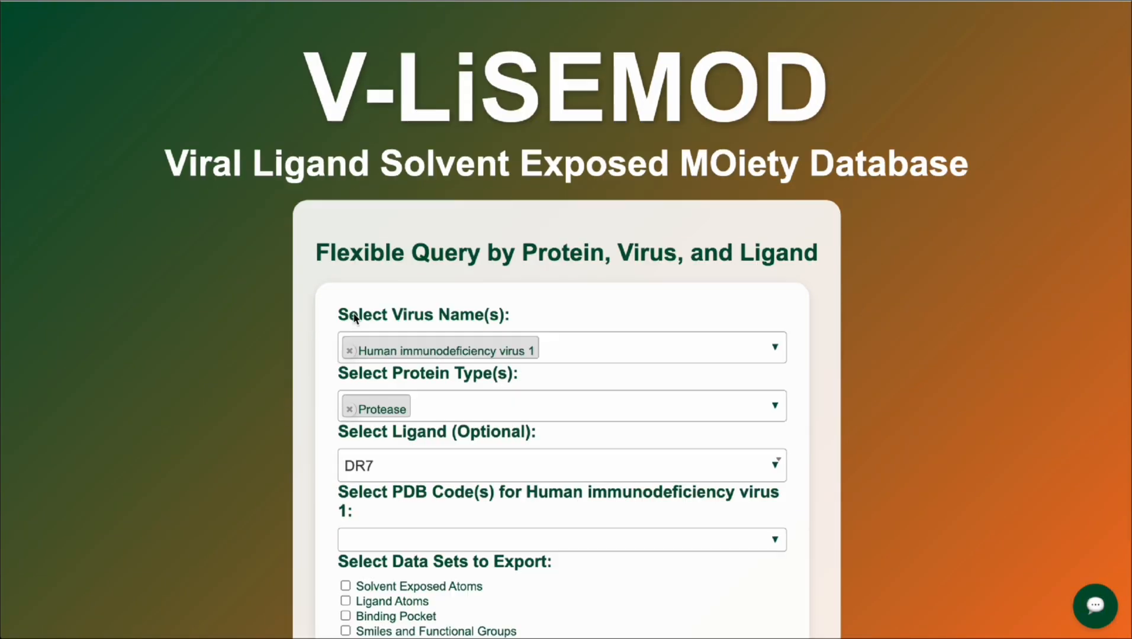
- Look through the PDB codes offered for Human immunodeficiency virus 1 and select 3EKY
{"action": "scroll", "coordinate": [417, 511], "scroll_direction": "down", "scroll_amount": 1}
{"action": "scroll", "coordinate": [416, 511], "scroll_direction": "down", "scroll_amount": 2}
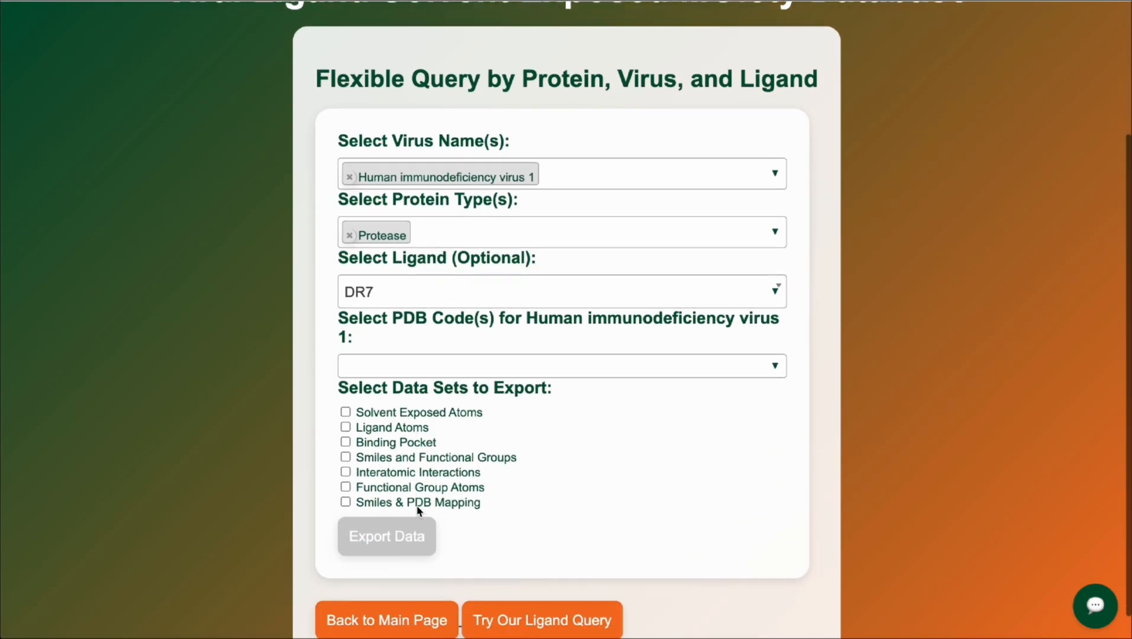
{"action": "left_click", "coordinate": [400, 367]}
{"action": "scroll", "coordinate": [406, 463], "scroll_direction": "down", "scroll_amount": 1}
{"action": "scroll", "coordinate": [405, 463], "scroll_direction": "up", "scroll_amount": 1}
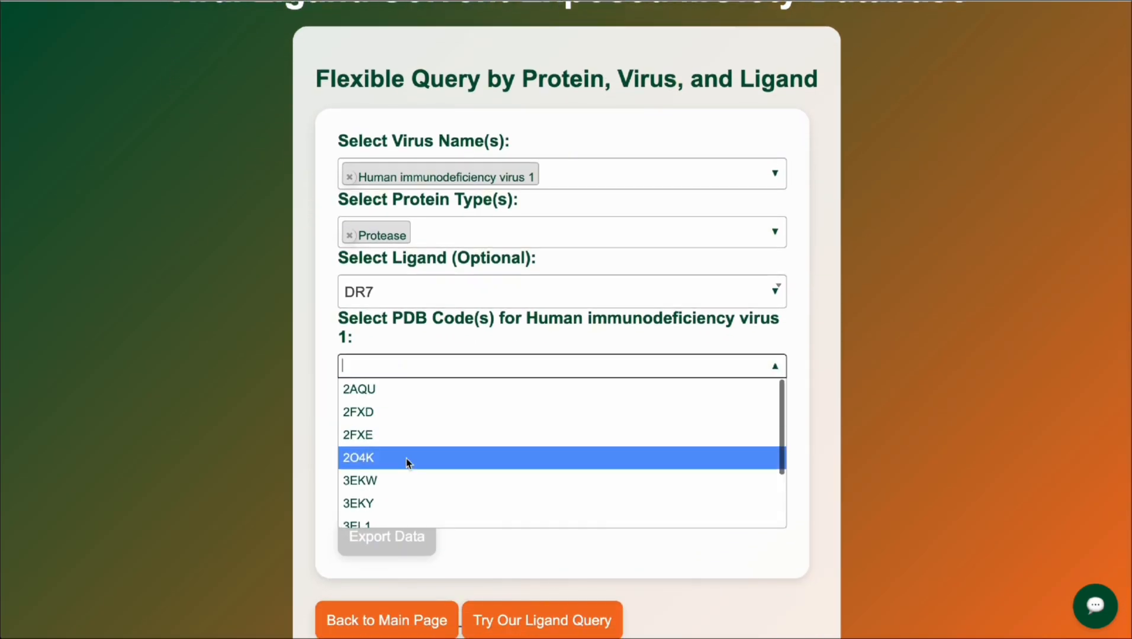
{"action": "scroll", "coordinate": [369, 396], "scroll_direction": "down", "scroll_amount": 3}
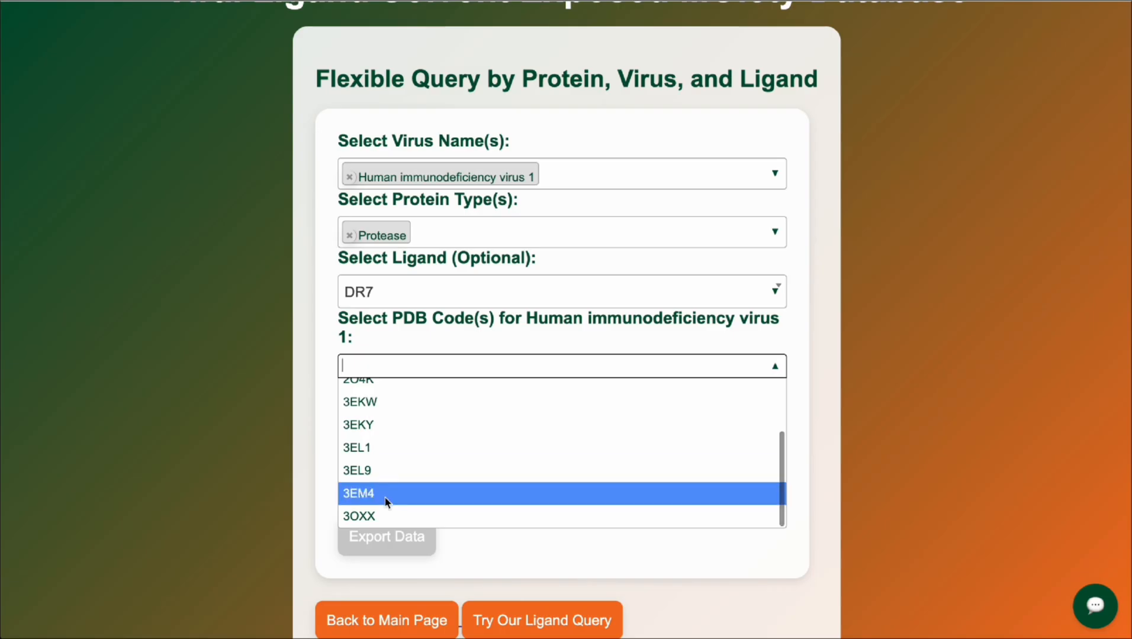
{"action": "scroll", "coordinate": [387, 523], "scroll_direction": "up", "scroll_amount": 3}
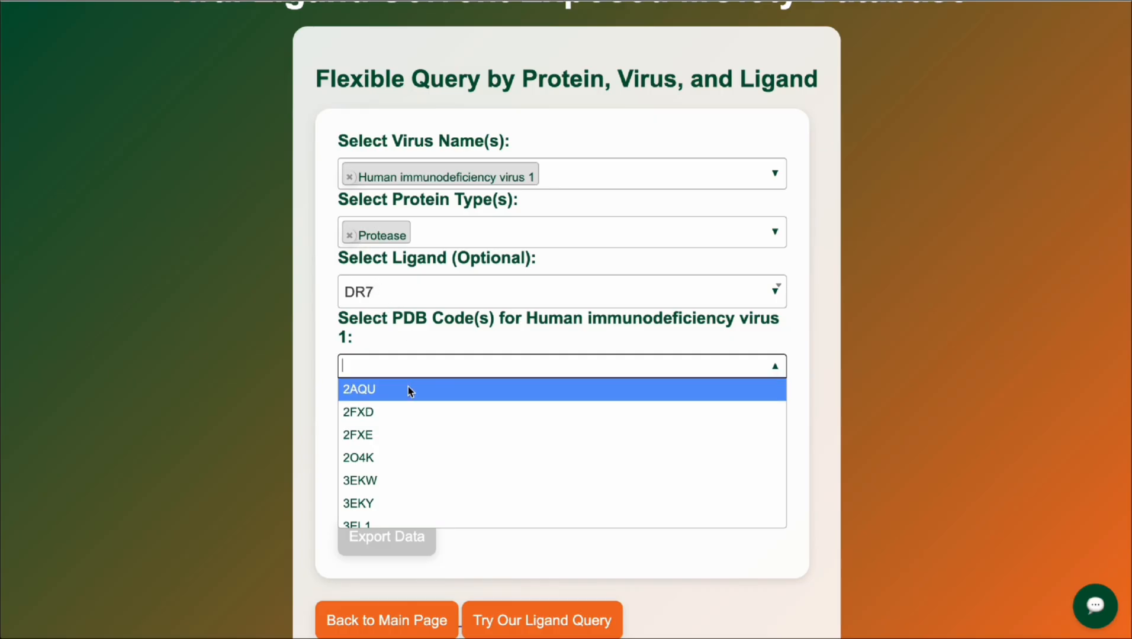
{"action": "scroll", "coordinate": [457, 488], "scroll_direction": "down", "scroll_amount": 3}
{"action": "scroll", "coordinate": [432, 462], "scroll_direction": "up", "scroll_amount": 3}
{"action": "scroll", "coordinate": [419, 449], "scroll_direction": "down", "scroll_amount": 3}
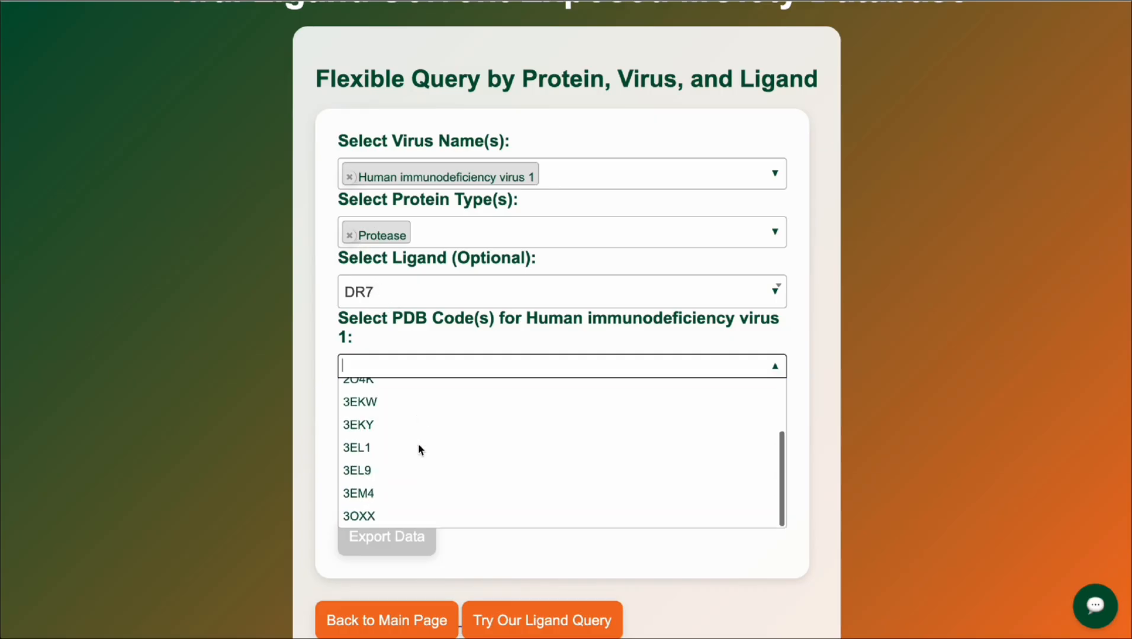
{"action": "left_click", "coordinate": [395, 421]}
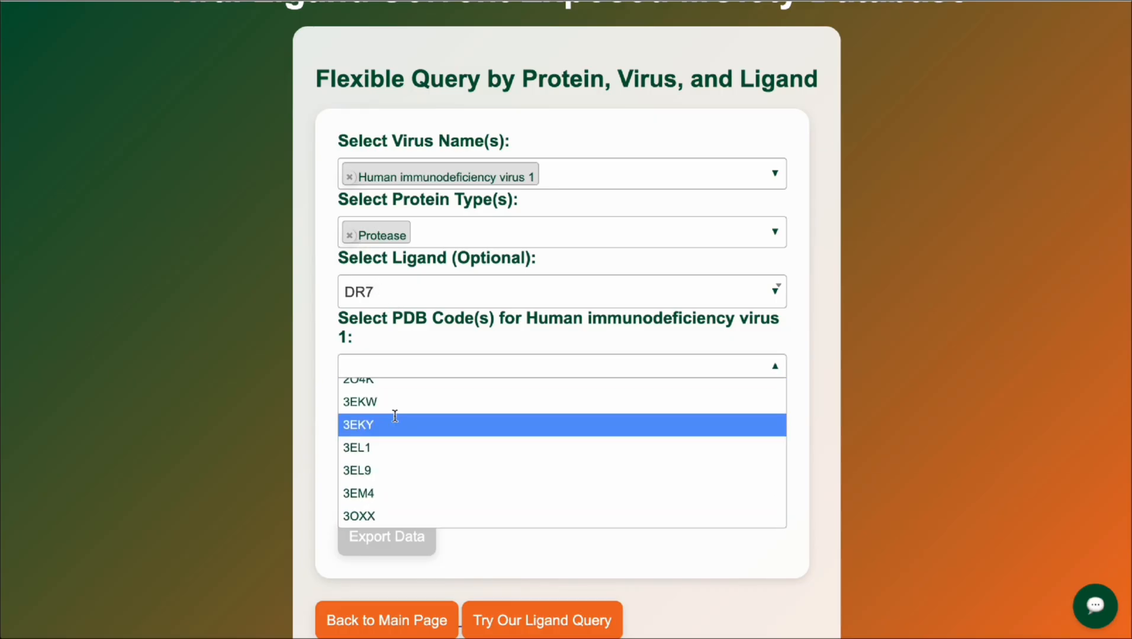
- Add 2FXE to the selected PDB codes for Human immunodeficiency virus 1
{"action": "left_click", "coordinate": [405, 293]}
{"action": "left_click", "coordinate": [443, 367]}
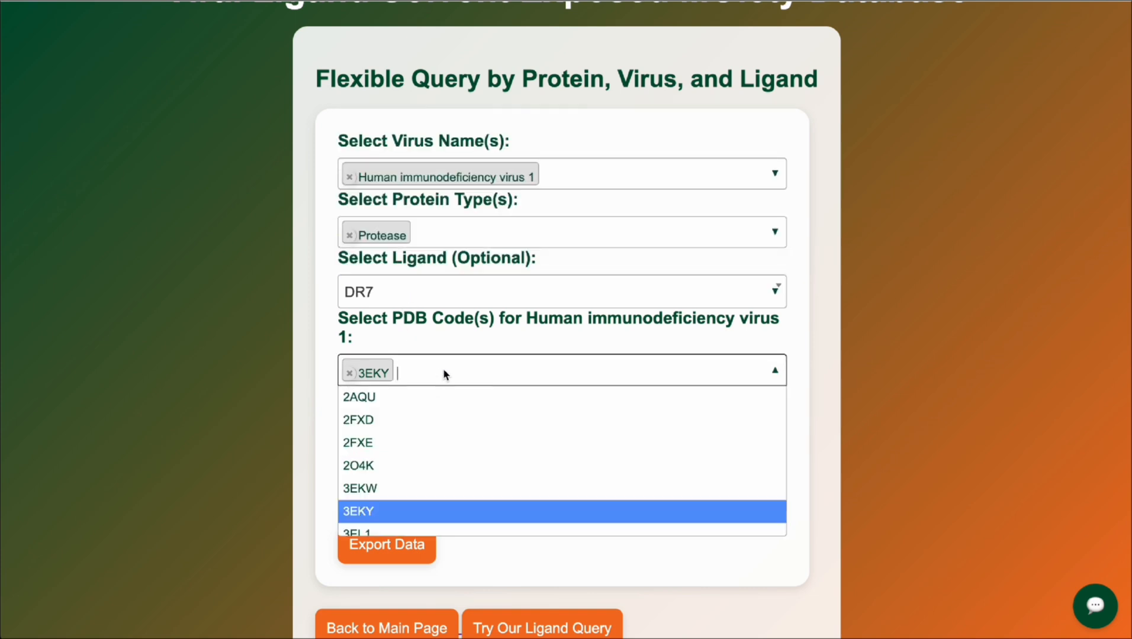
{"action": "left_click", "coordinate": [424, 443]}
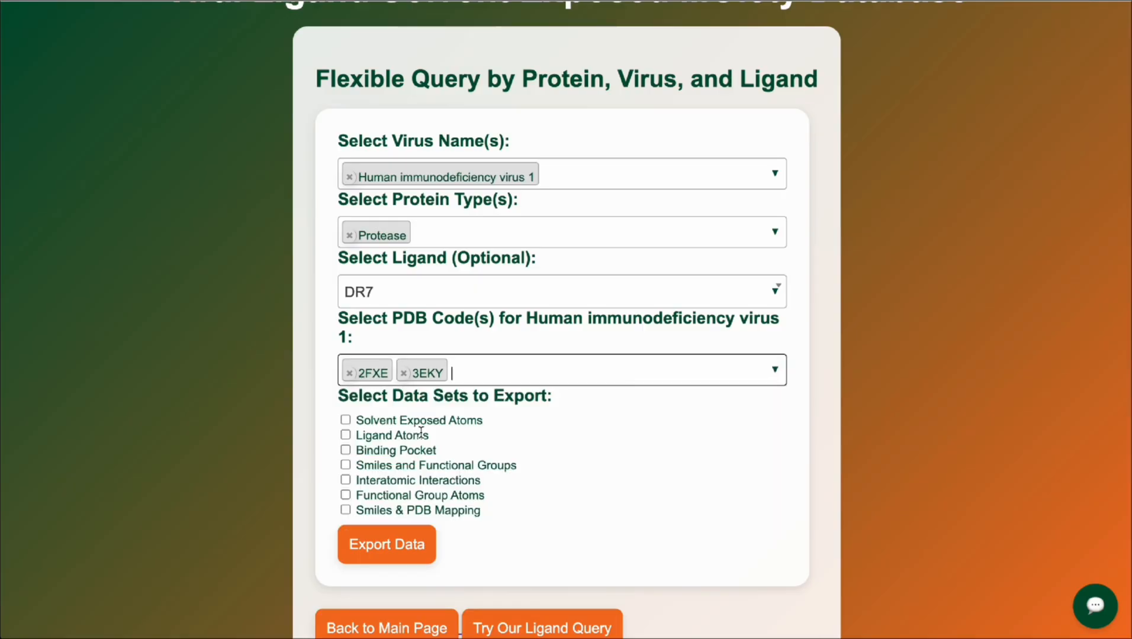
- Add 3OXX to the selected PDB codes for Human immunodeficiency virus 1
{"action": "left_click", "coordinate": [497, 379]}
{"action": "scroll", "coordinate": [438, 448], "scroll_direction": "up", "scroll_amount": 3}
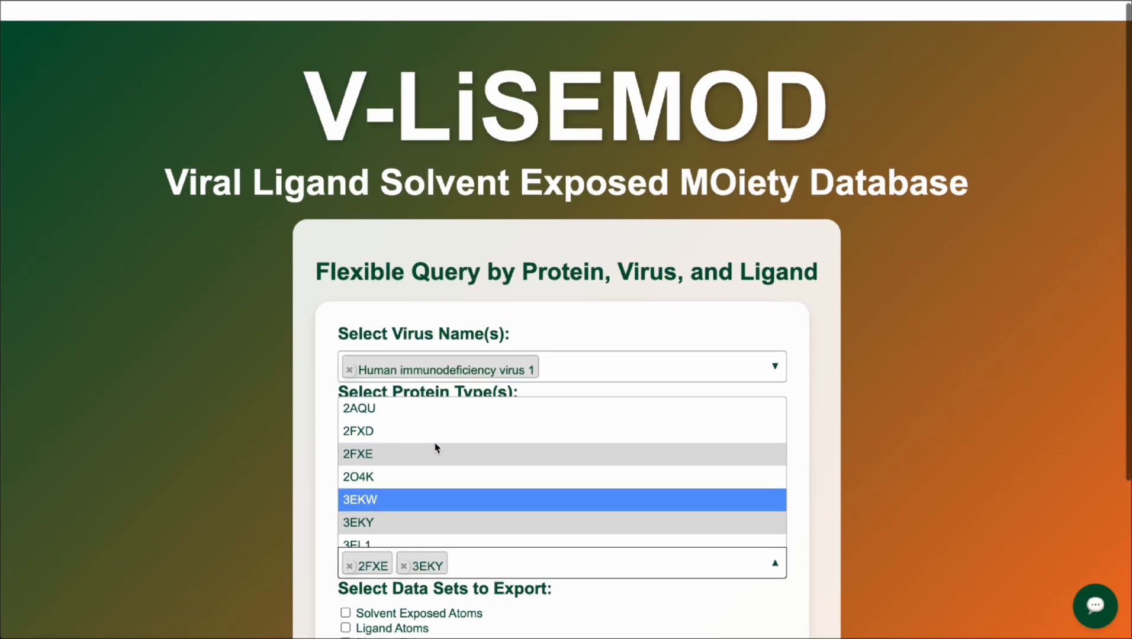
{"action": "scroll", "coordinate": [453, 513], "scroll_direction": "down", "scroll_amount": 3}
{"action": "scroll", "coordinate": [118, 488], "scroll_direction": "down", "scroll_amount": 4}
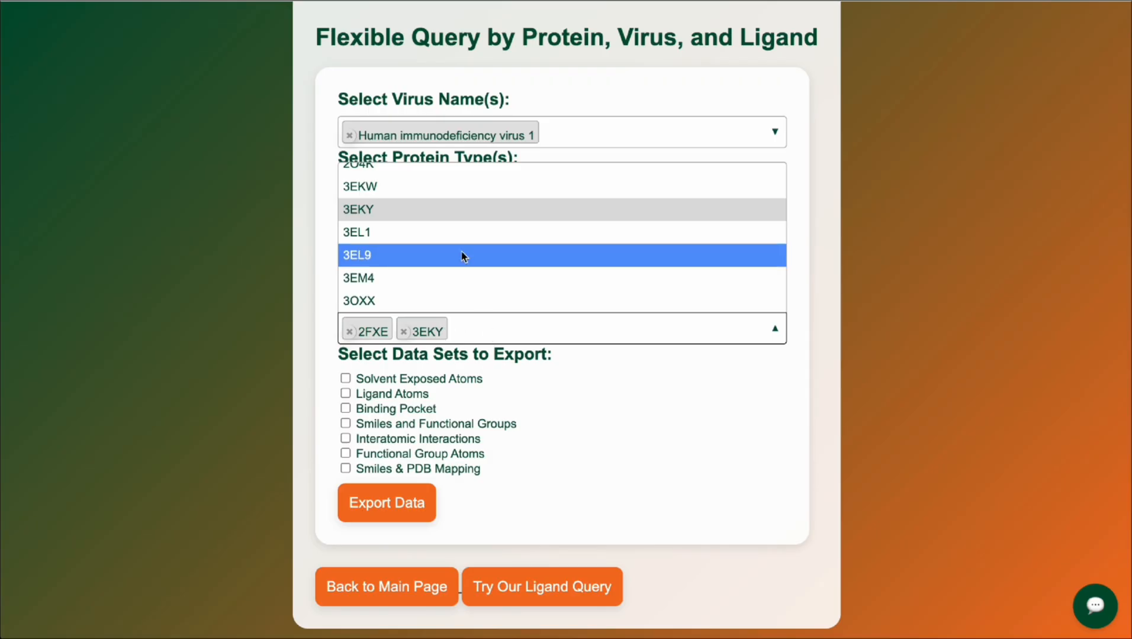
{"action": "left_click", "coordinate": [471, 301]}
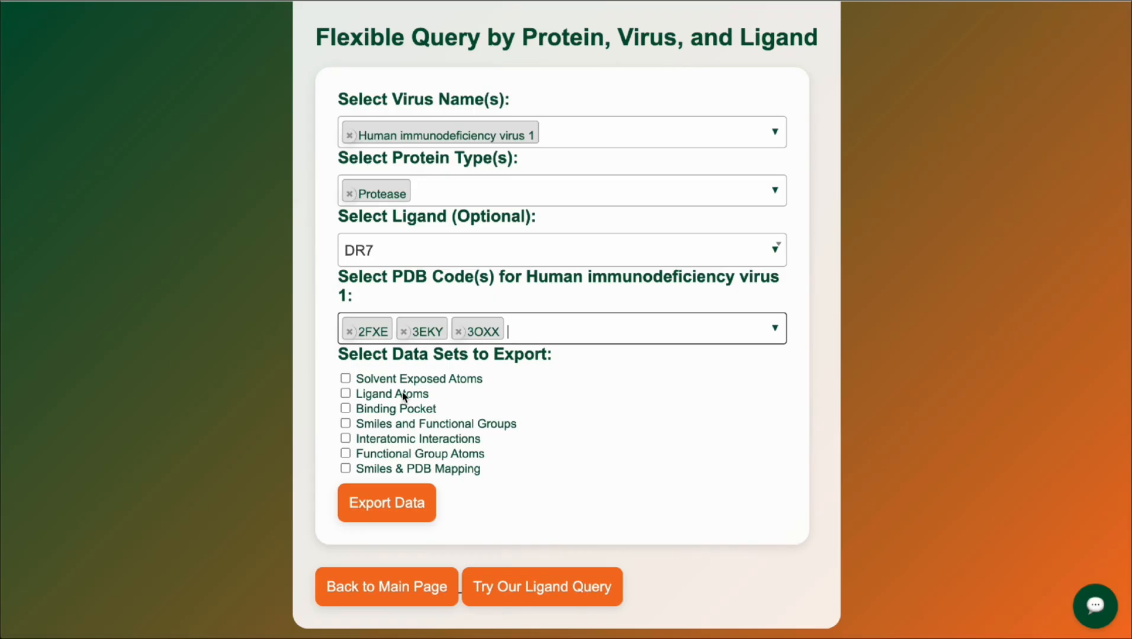
- Select all seven data sets, from Solvent Exposed Atoms to Smiles & PDB Mapping, and export the data
{"action": "left_click", "coordinate": [361, 381]}
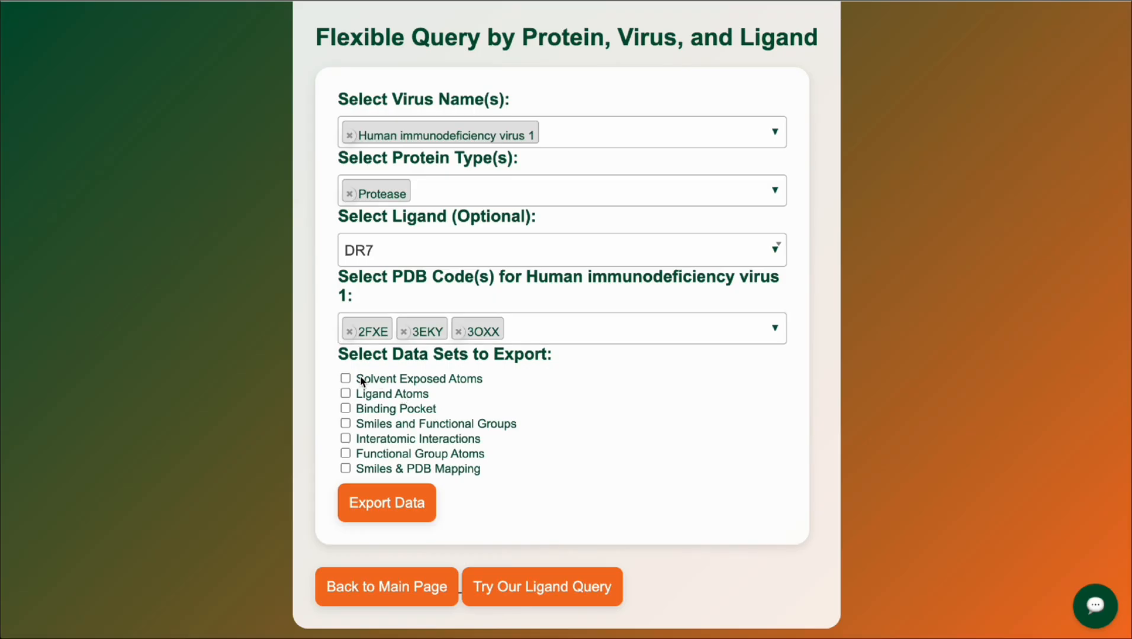
{"action": "left_click", "coordinate": [345, 379]}
{"action": "left_click", "coordinate": [348, 395]}
{"action": "left_click", "coordinate": [347, 409]}
{"action": "left_click", "coordinate": [345, 425]}
{"action": "left_click", "coordinate": [346, 441]}
{"action": "left_click", "coordinate": [345, 452]}
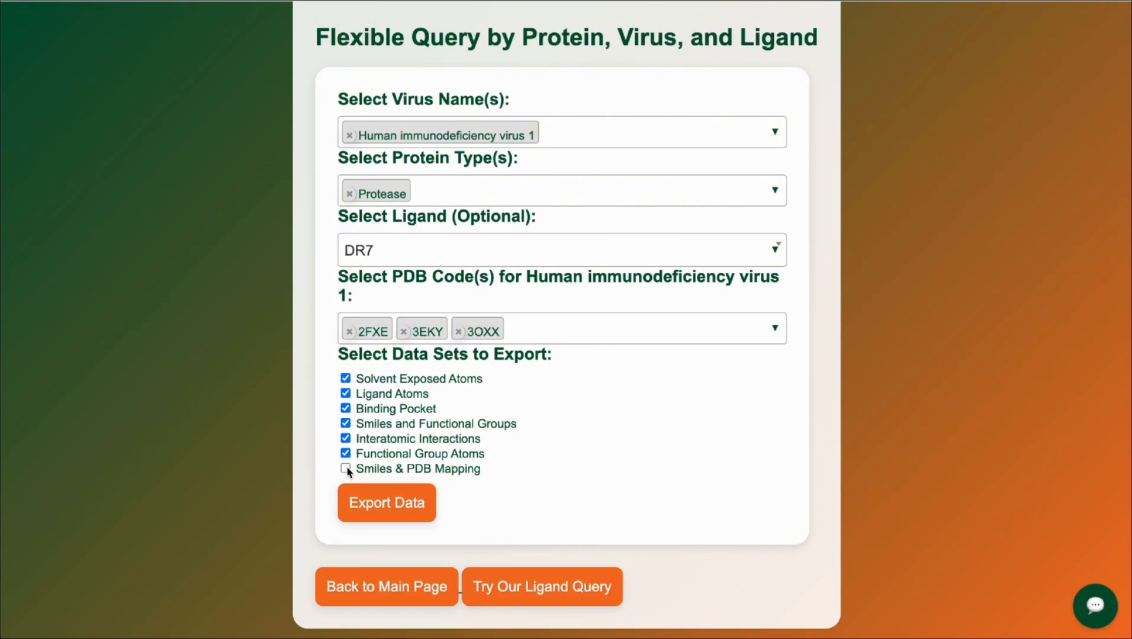
{"action": "left_click", "coordinate": [345, 469]}
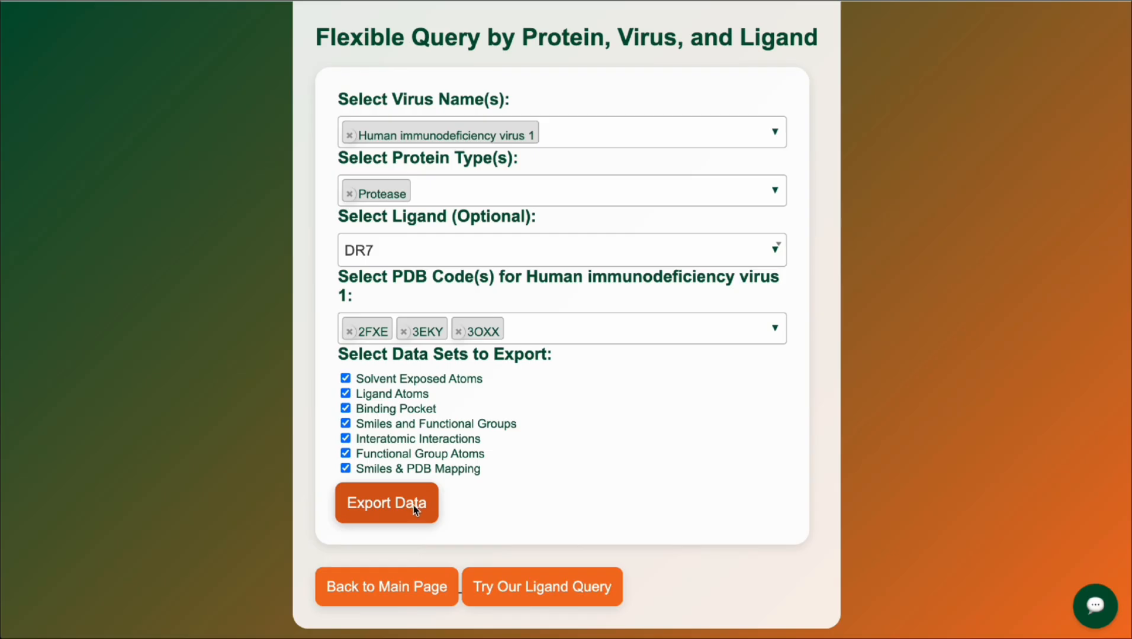
{"action": "left_click", "coordinate": [378, 512]}
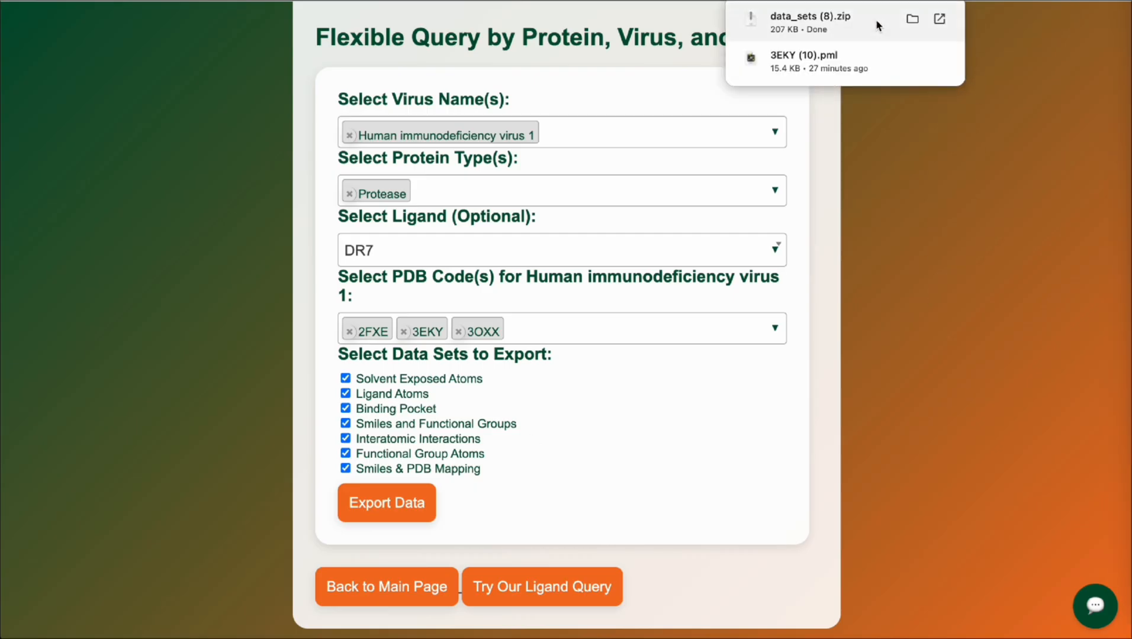
- Show the downloaded data_sets (8).zip in Finder's Downloads folder and extract it, dismissing the web page's alert
{"action": "left_click", "coordinate": [911, 20]}
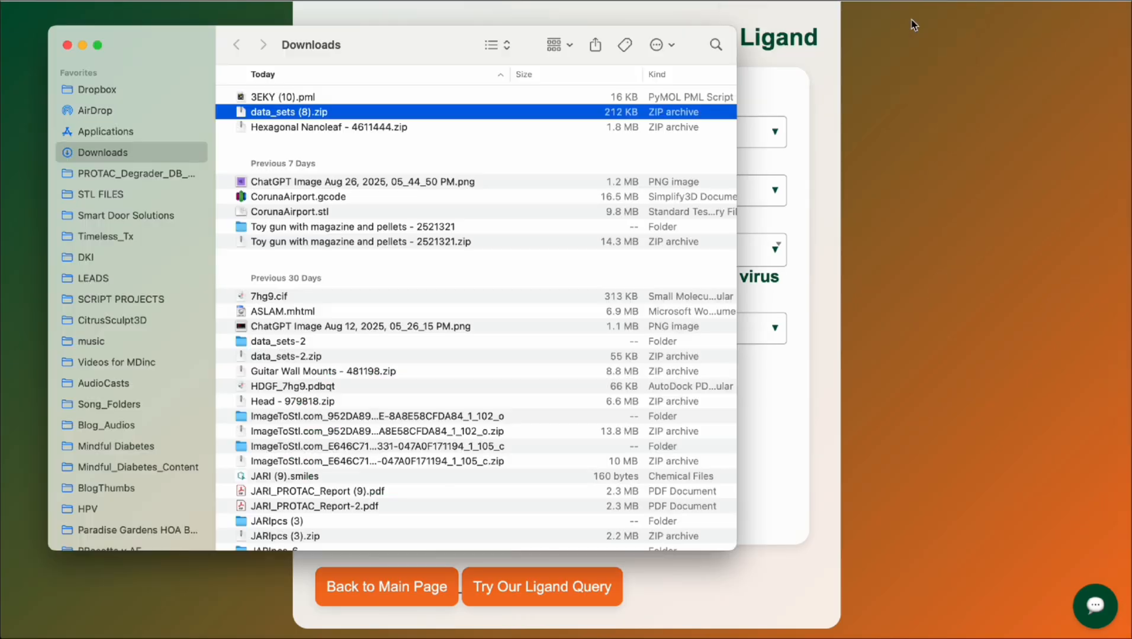
{"action": "double_click", "coordinate": [301, 115]}
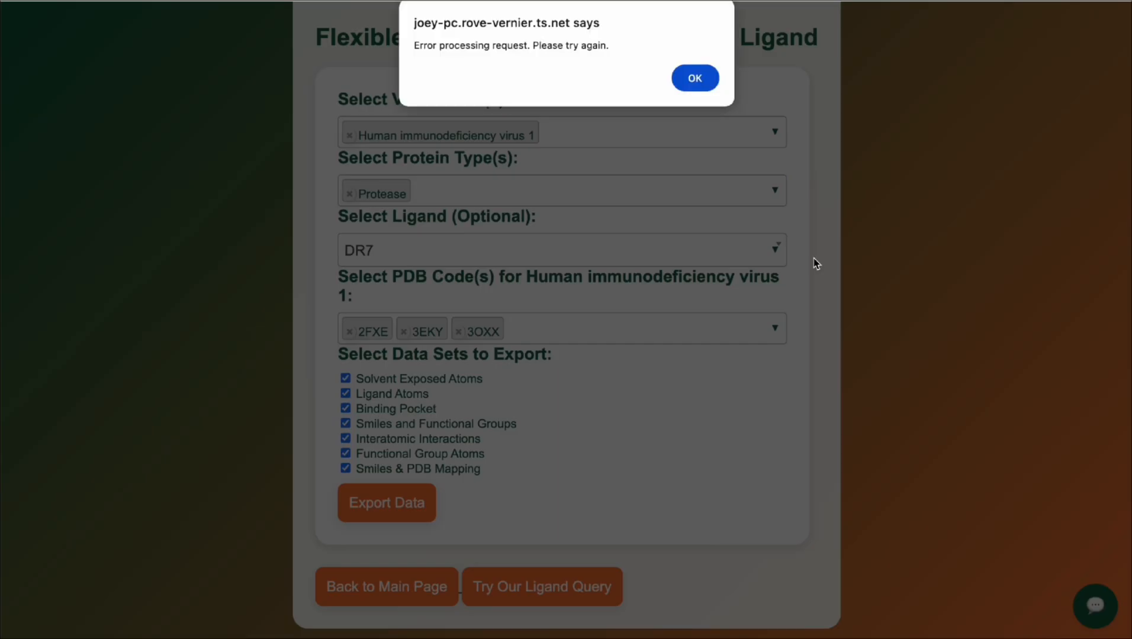
{"action": "left_click", "coordinate": [697, 87]}
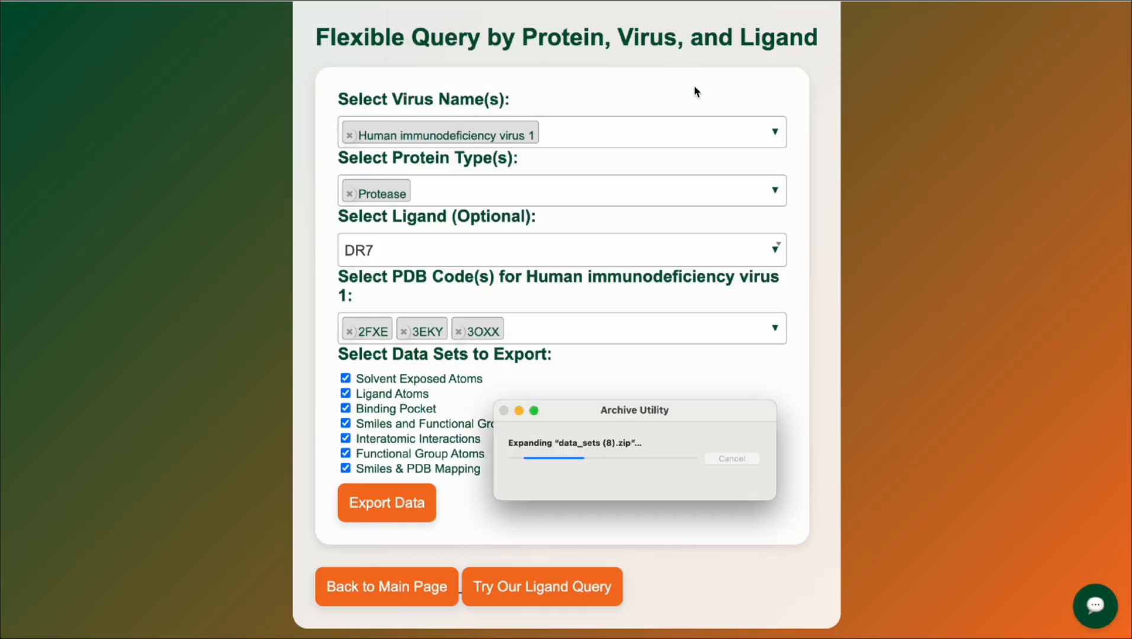
{"action": "key", "text": "super+Tab"}
{"action": "key", "text": "super+Tab"}
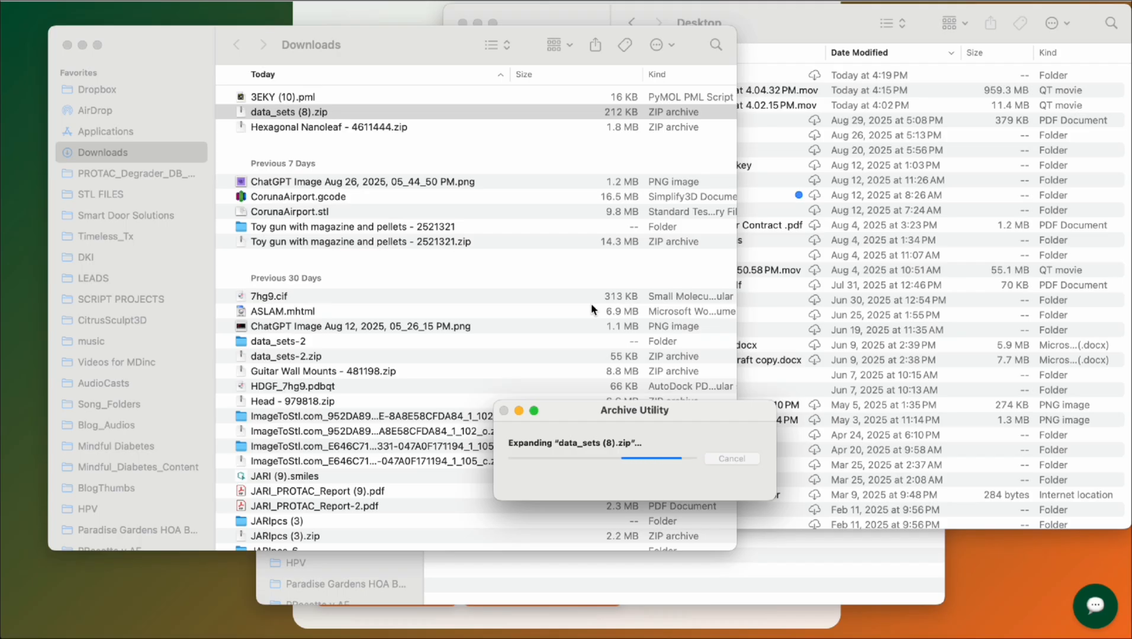
{"action": "left_click_drag", "start_coordinate": [562, 424], "coordinate": [535, 255]}
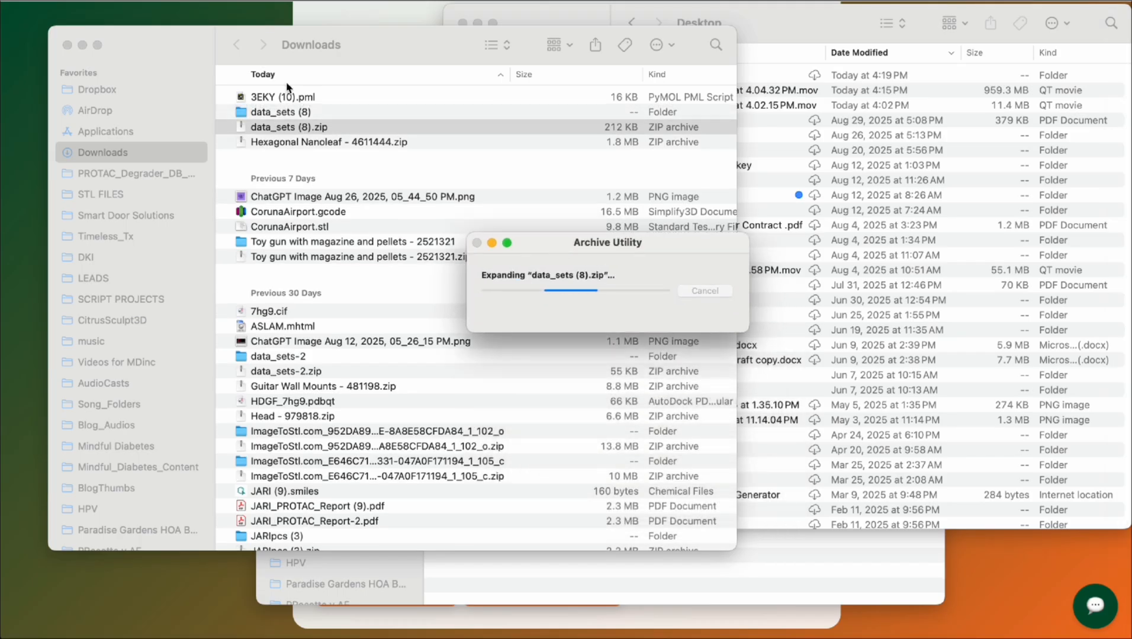
- Open combined_data.xlsx from the extracted data_sets (8) folder in Excel and enlarge the workbook window
{"action": "left_click", "coordinate": [267, 112]}
{"action": "left_click", "coordinate": [269, 111]}
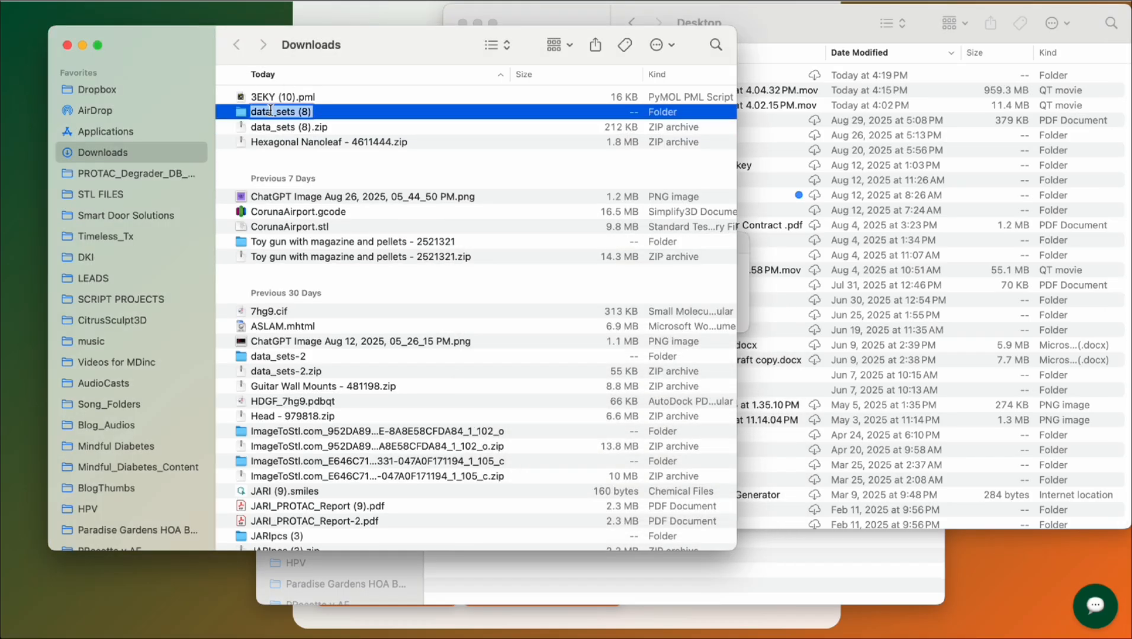
{"action": "double_click", "coordinate": [245, 112]}
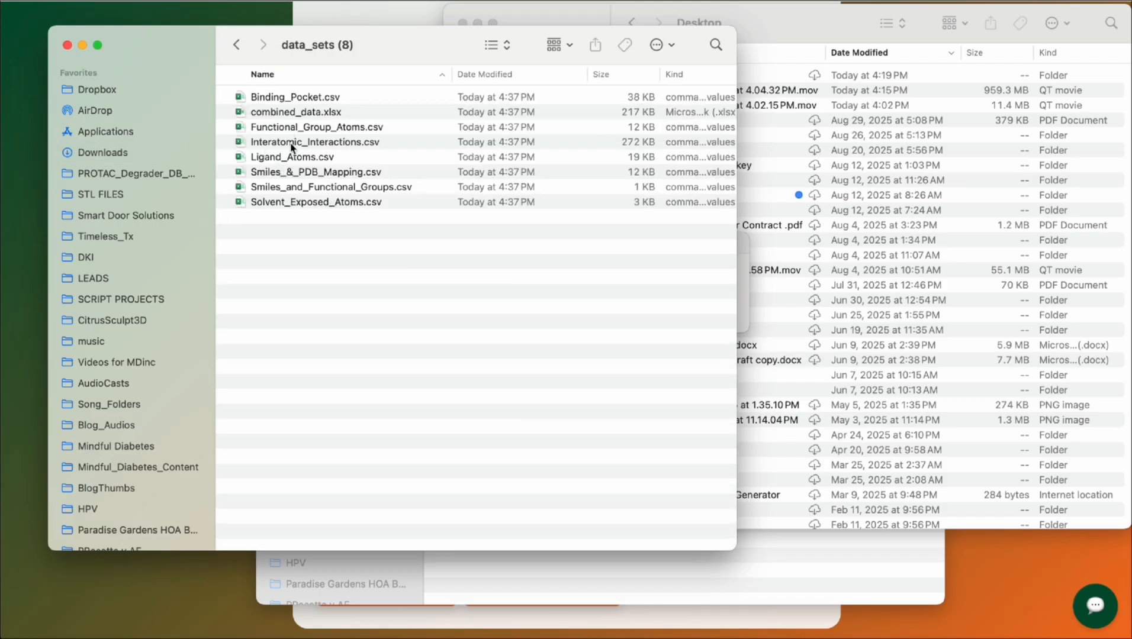
{"action": "left_click", "coordinate": [284, 113]}
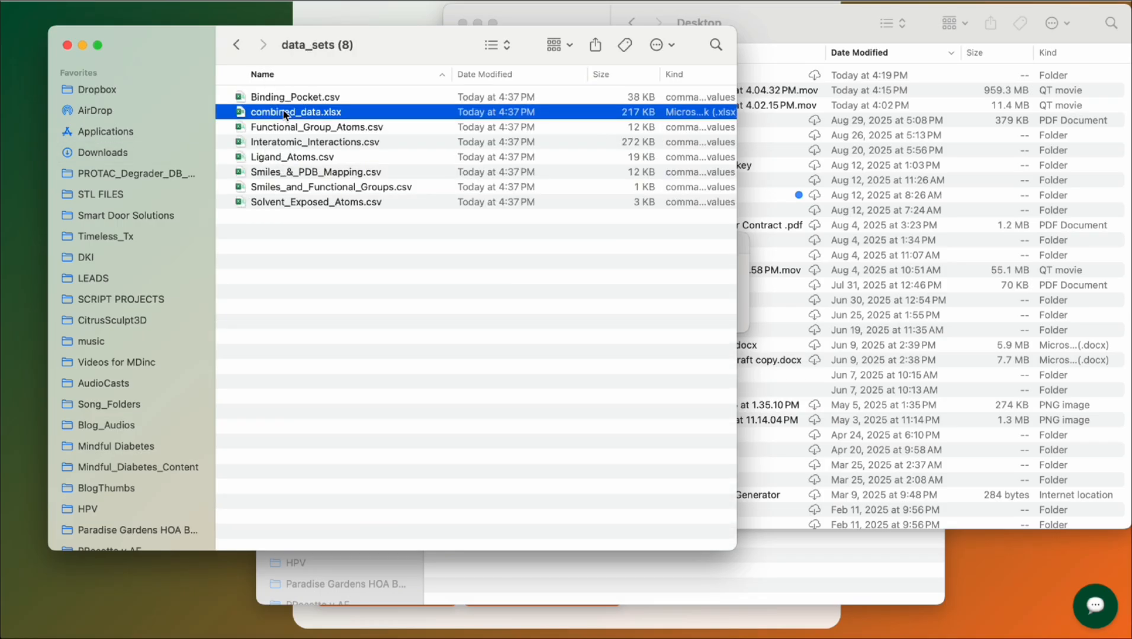
{"action": "key", "text": "ctrl+super+Up"}
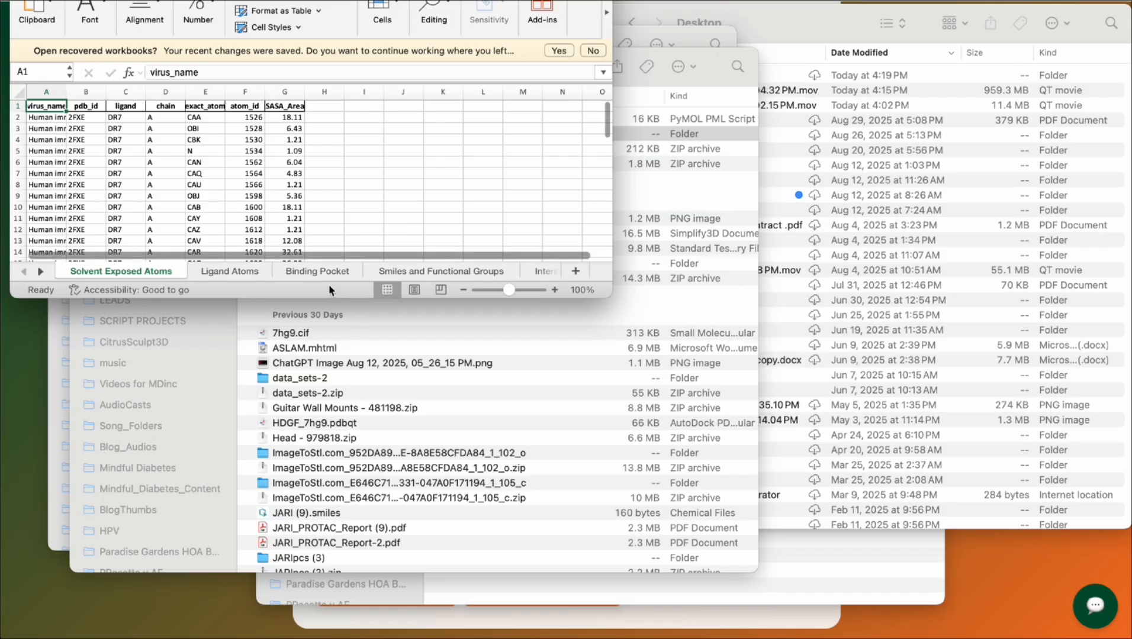
{"action": "left_click_drag", "start_coordinate": [332, 292], "coordinate": [356, 423]}
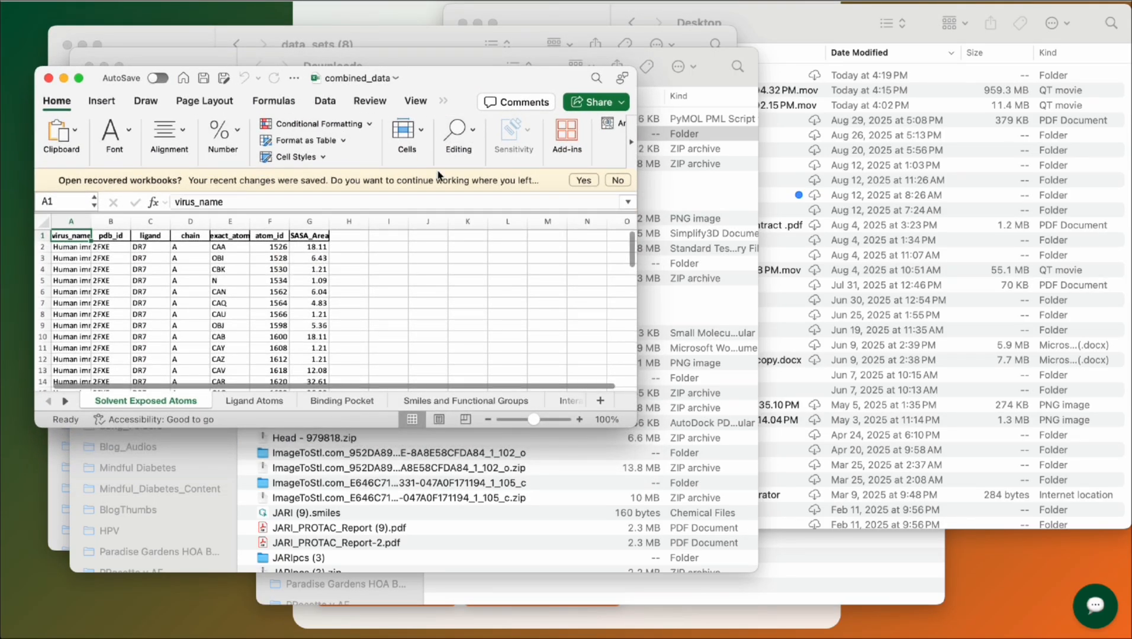
{"action": "double_click", "coordinate": [355, 427]}
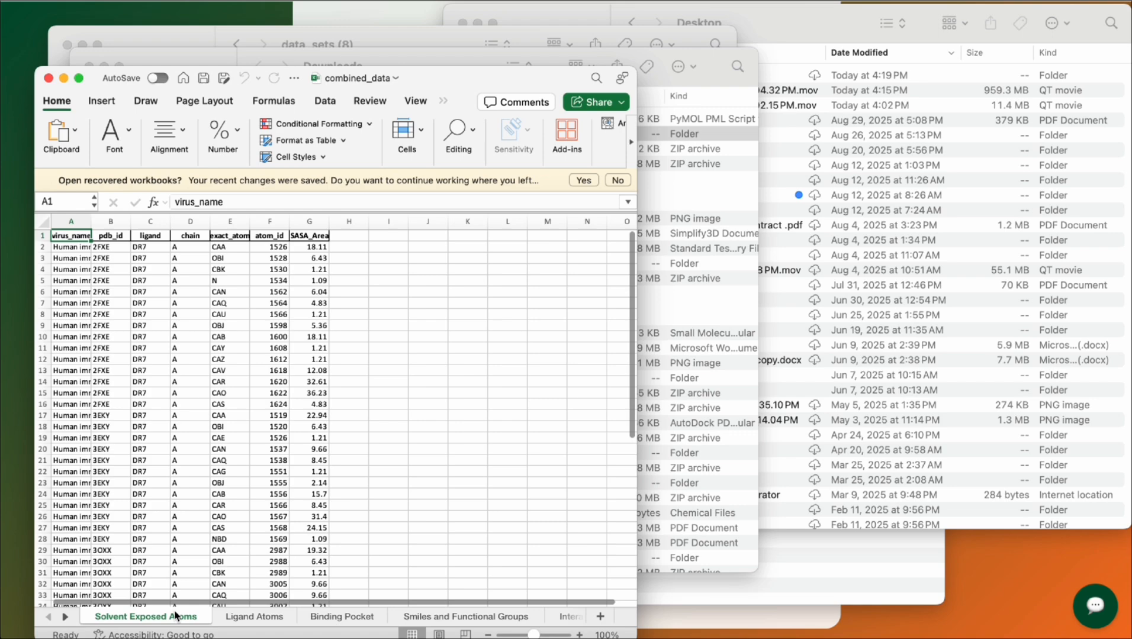
- Examine the rows for each PDB code and their SASA areas on the Solvent Exposed Atoms sheet
{"action": "scroll", "coordinate": [189, 526], "scroll_direction": "down", "scroll_amount": 2}
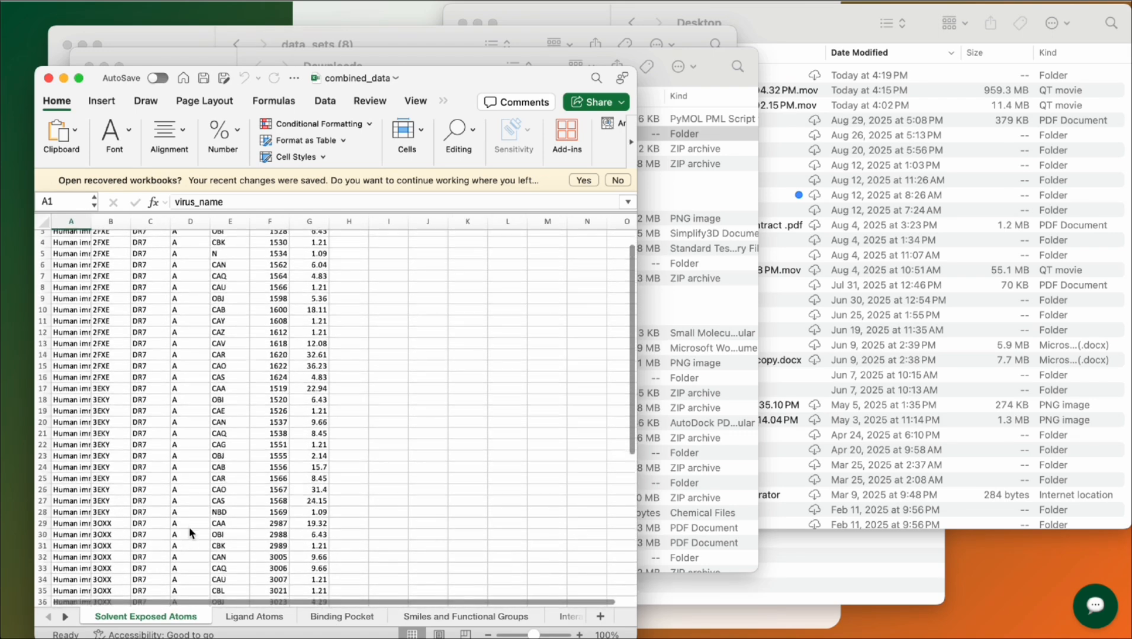
{"action": "scroll", "coordinate": [190, 526], "scroll_direction": "up", "scroll_amount": 2}
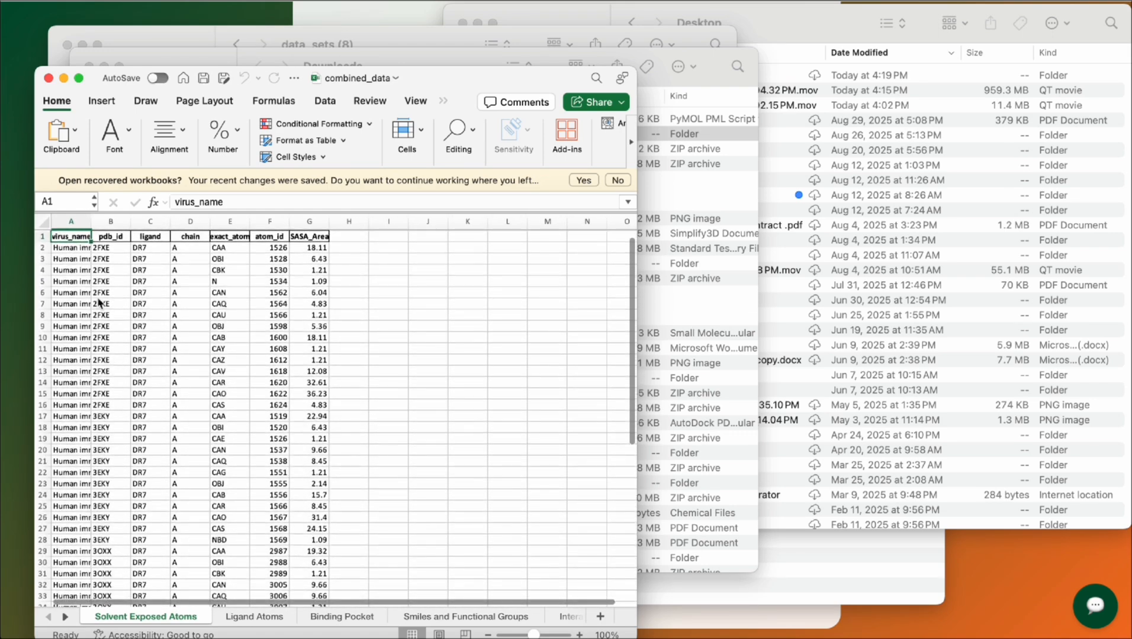
{"action": "scroll", "coordinate": [99, 302], "scroll_direction": "down", "scroll_amount": 10}
{"action": "scroll", "coordinate": [99, 302], "scroll_direction": "up", "scroll_amount": 10}
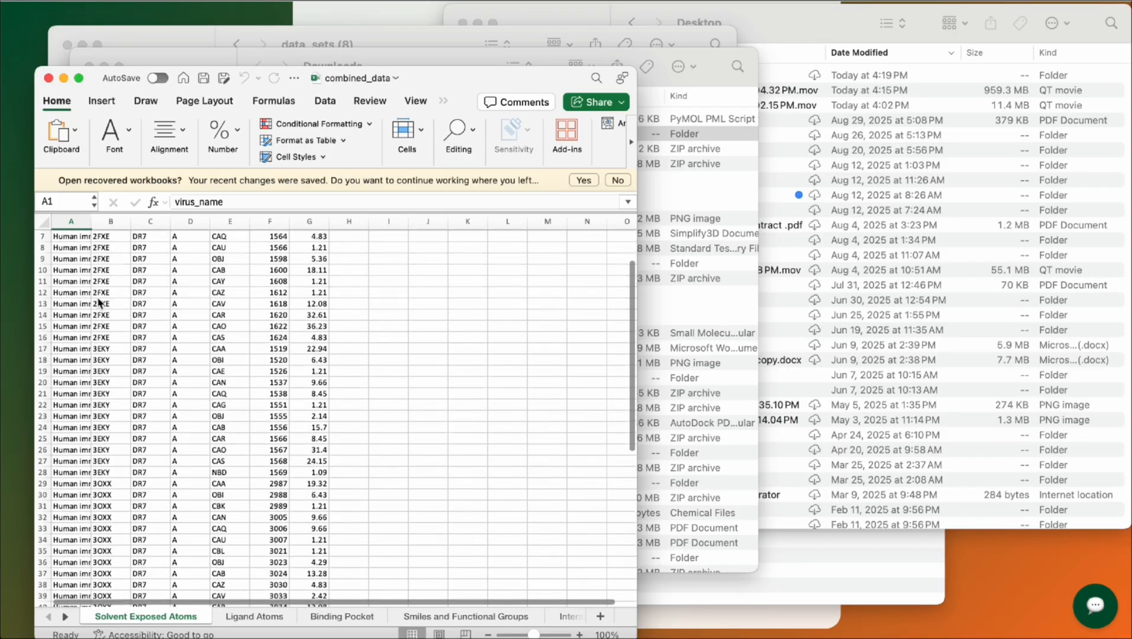
{"action": "scroll", "coordinate": [99, 303], "scroll_direction": "up", "scroll_amount": 3}
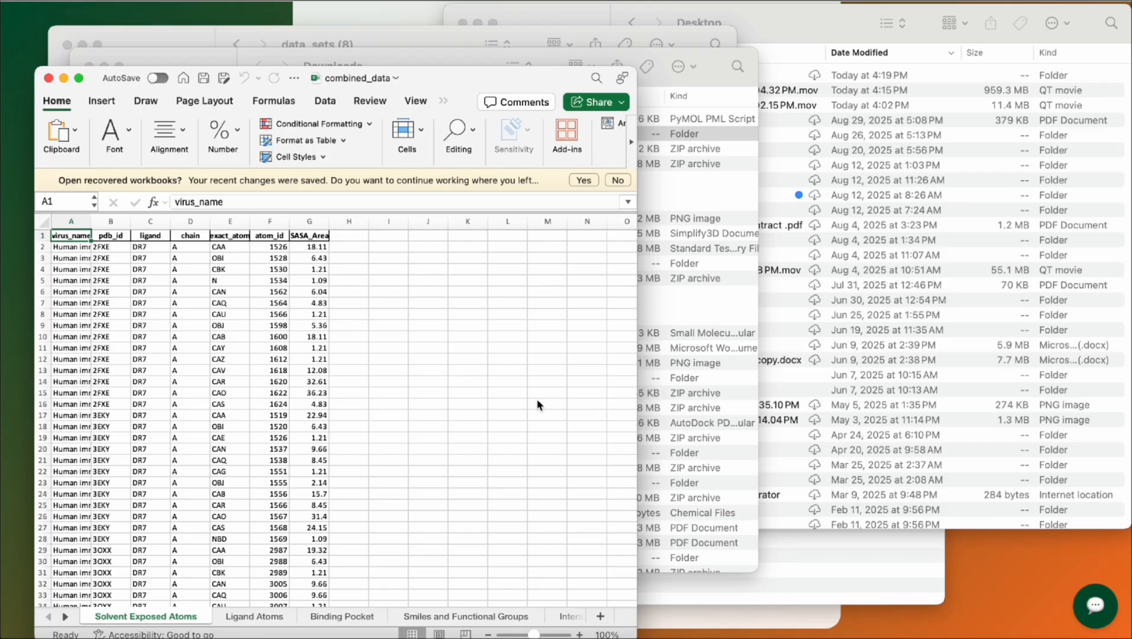
{"action": "scroll", "coordinate": [362, 415], "scroll_direction": "down", "scroll_amount": 5}
- Review the Smiles and Functional Groups, Interatomic Interactions, Functional Group Atoms, and Smiles & PDB Mapping sheets
{"action": "left_click", "coordinate": [453, 617]}
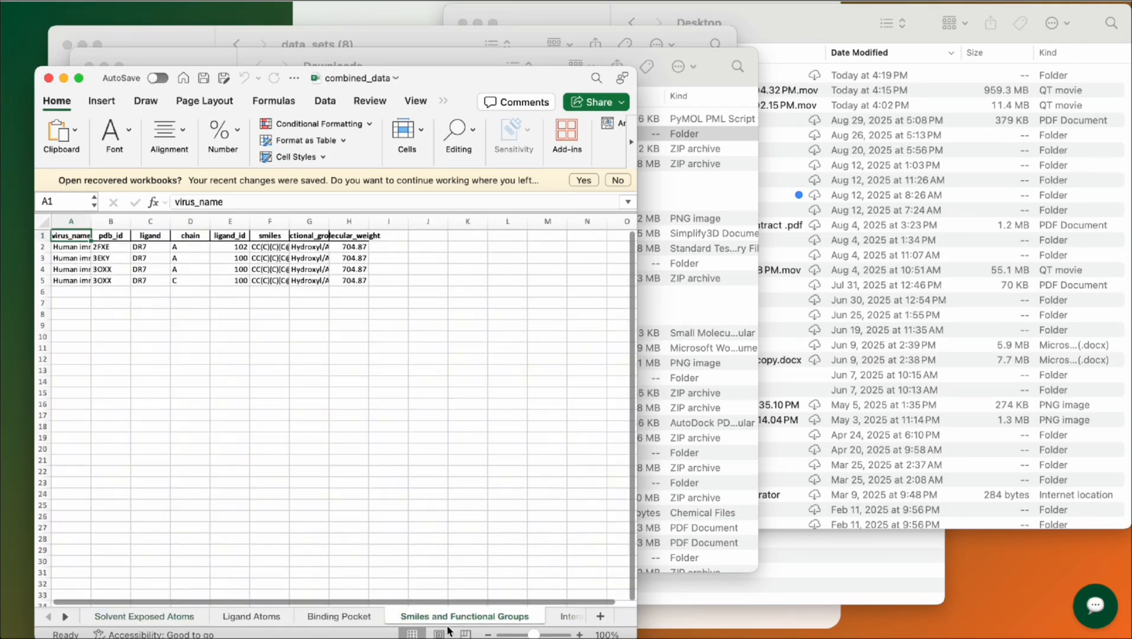
{"action": "left_click", "coordinate": [566, 620]}
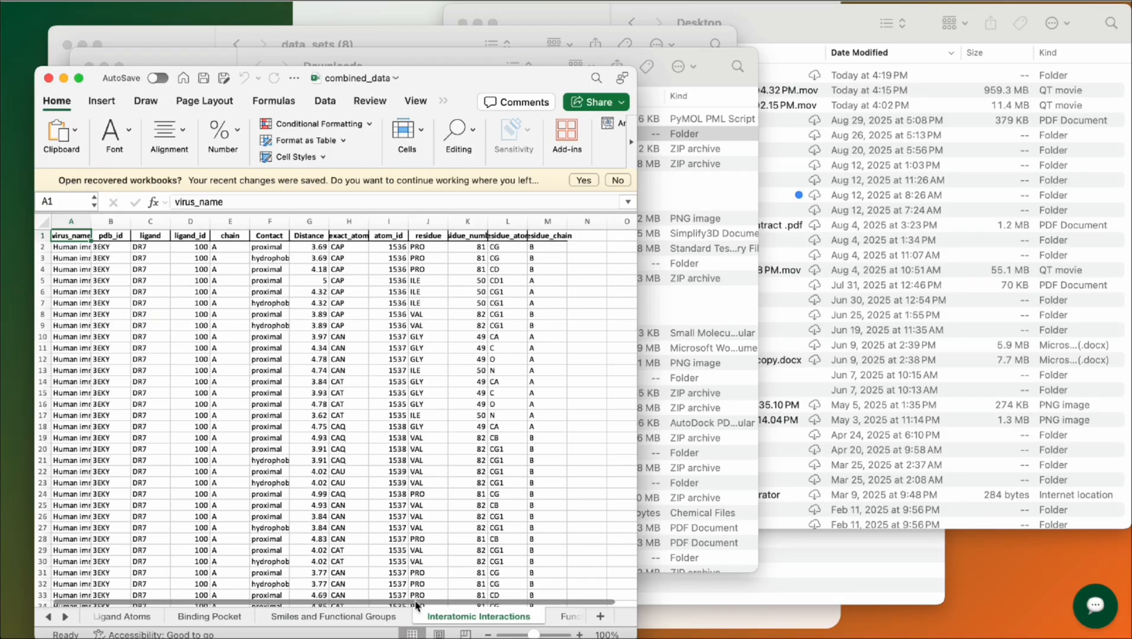
{"action": "scroll", "coordinate": [329, 380], "scroll_direction": "down", "scroll_amount": 5}
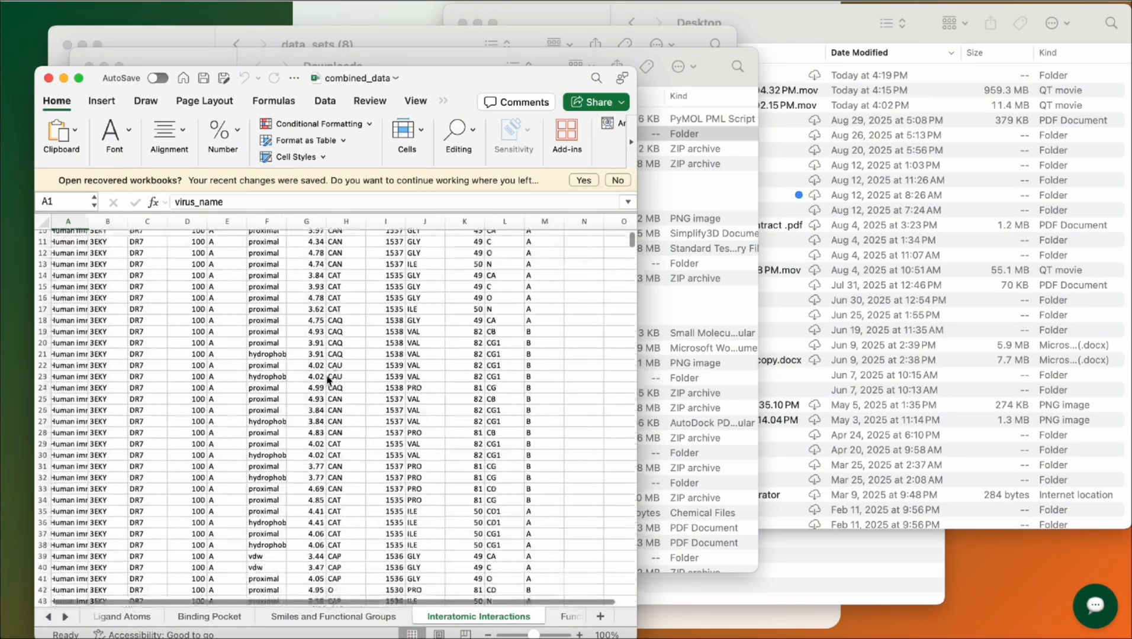
{"action": "scroll", "coordinate": [329, 381], "scroll_direction": "down", "scroll_amount": 15}
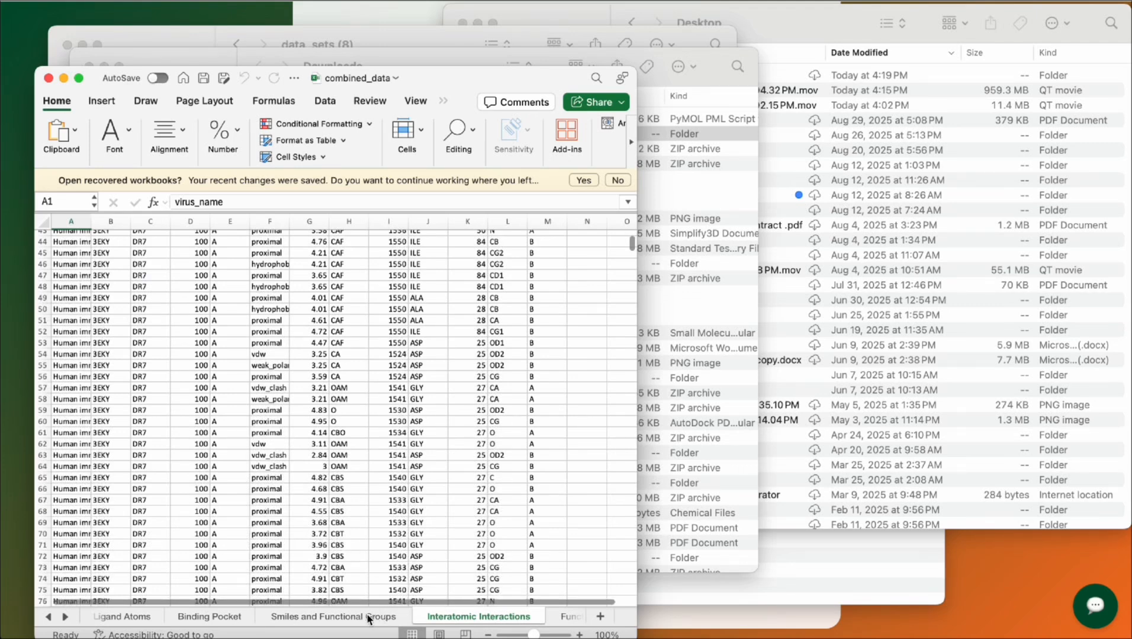
{"action": "scroll", "coordinate": [254, 484], "scroll_direction": "up", "scroll_amount": 15}
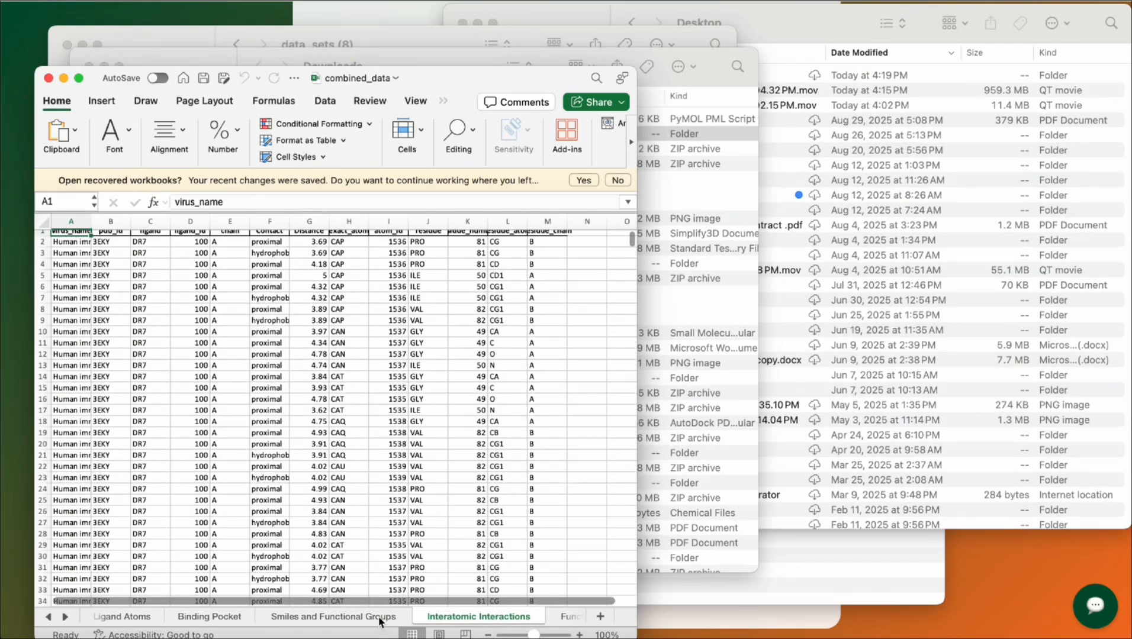
{"action": "left_click", "coordinate": [562, 616]}
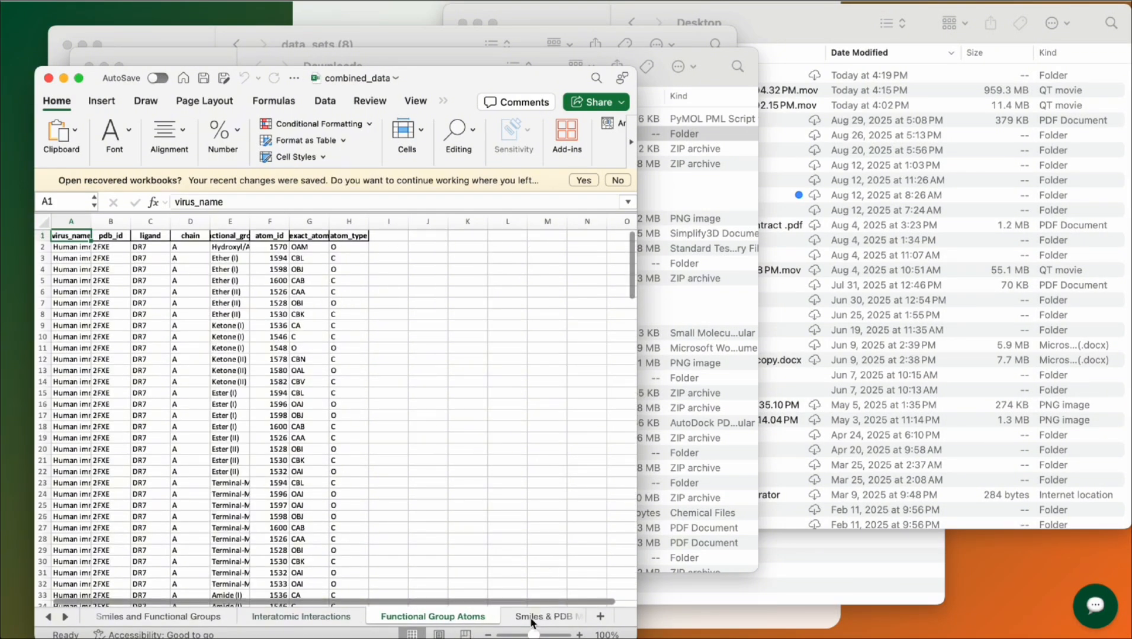
{"action": "left_click", "coordinate": [536, 620]}
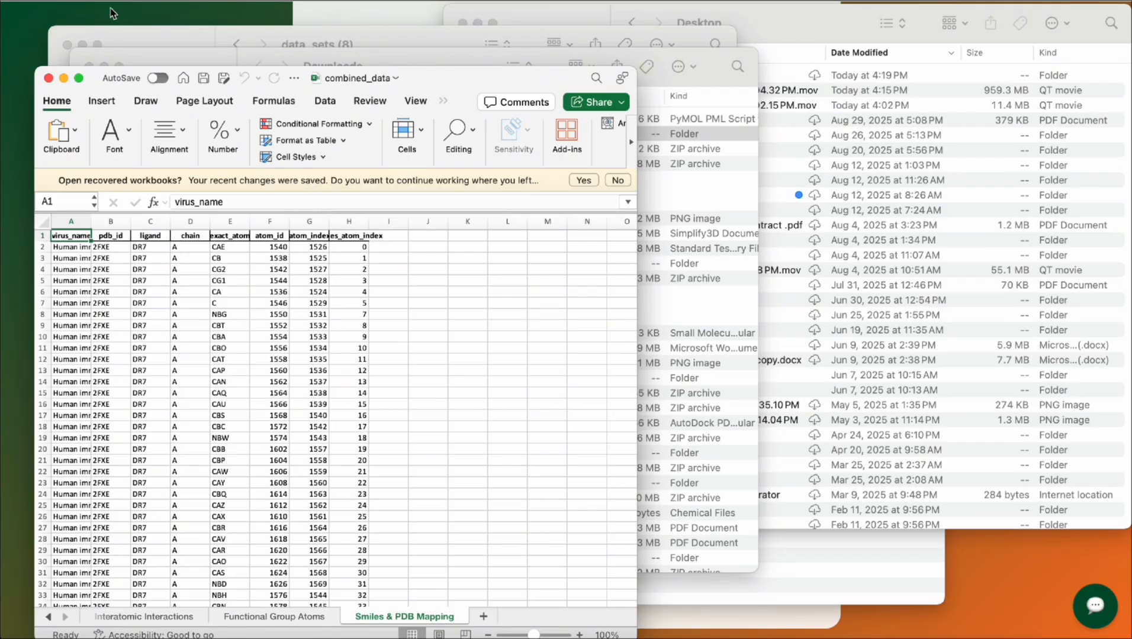
- Switch back to the V-LiSEMOD flexible query page in the browser
{"action": "key", "text": "super+Tab"}
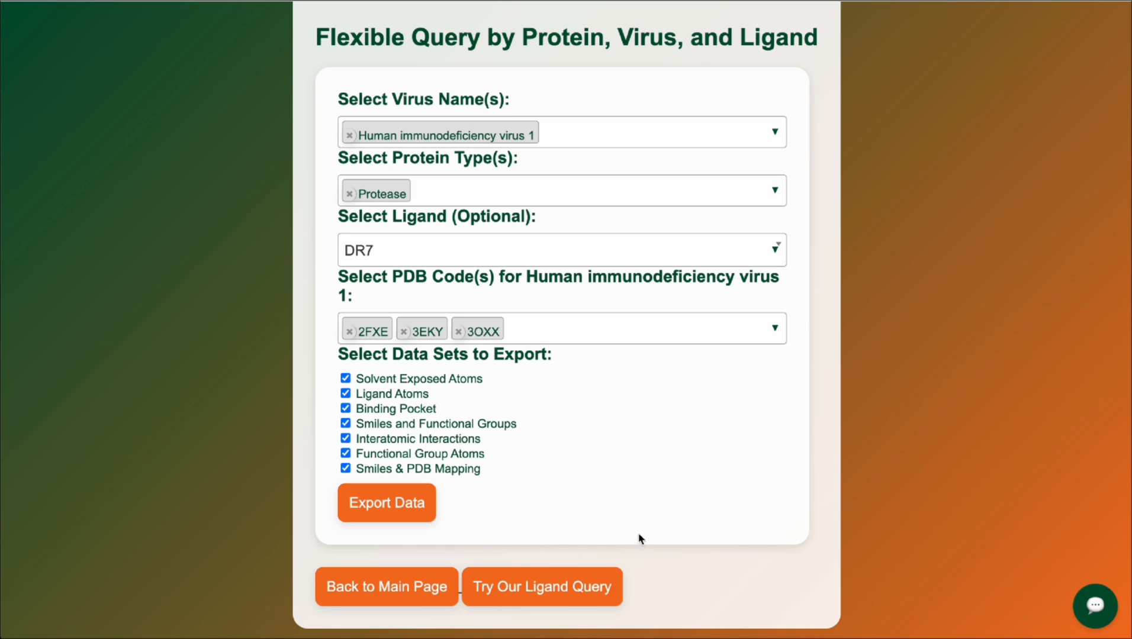
{"action": "scroll", "coordinate": [604, 572], "scroll_direction": "down", "scroll_amount": 1}
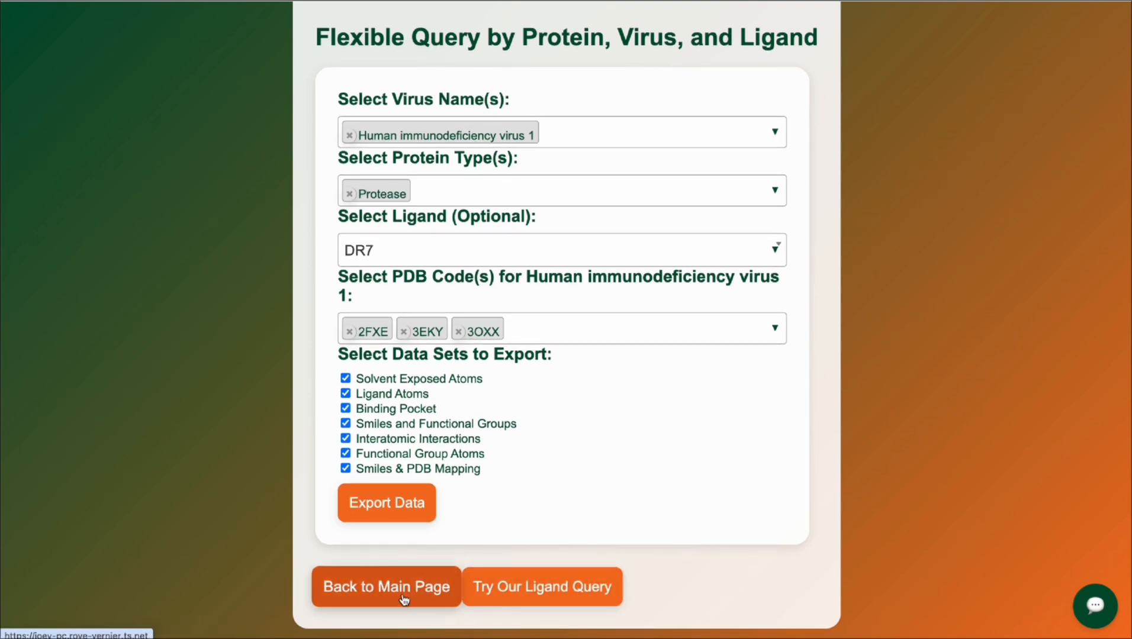